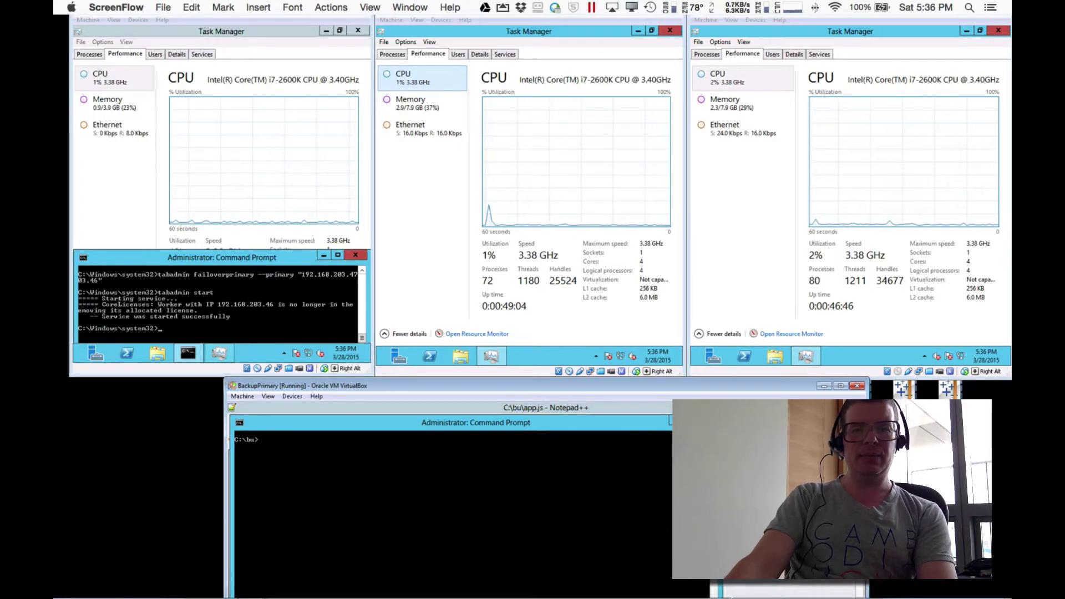
- Call up the VirtualBox windows from the Windows taskbar to reach the Tableau Farm manager
mouse_move(250, 594)
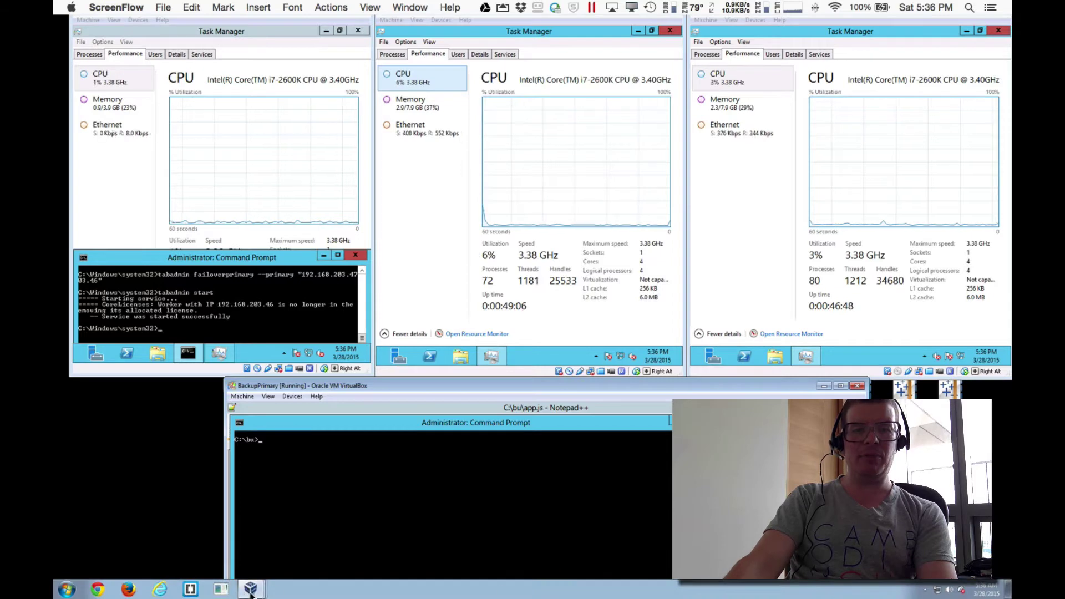
- Review the System details of Primary, Worker2, Worker3 and BackupPrimary, then minimize the manager
click(241, 503)
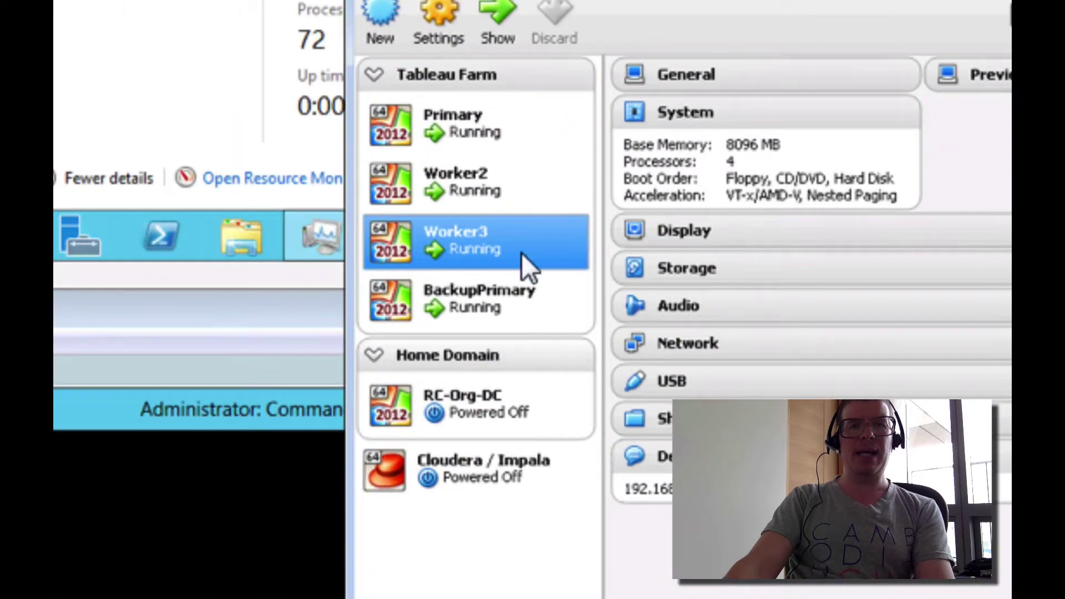
click(482, 133)
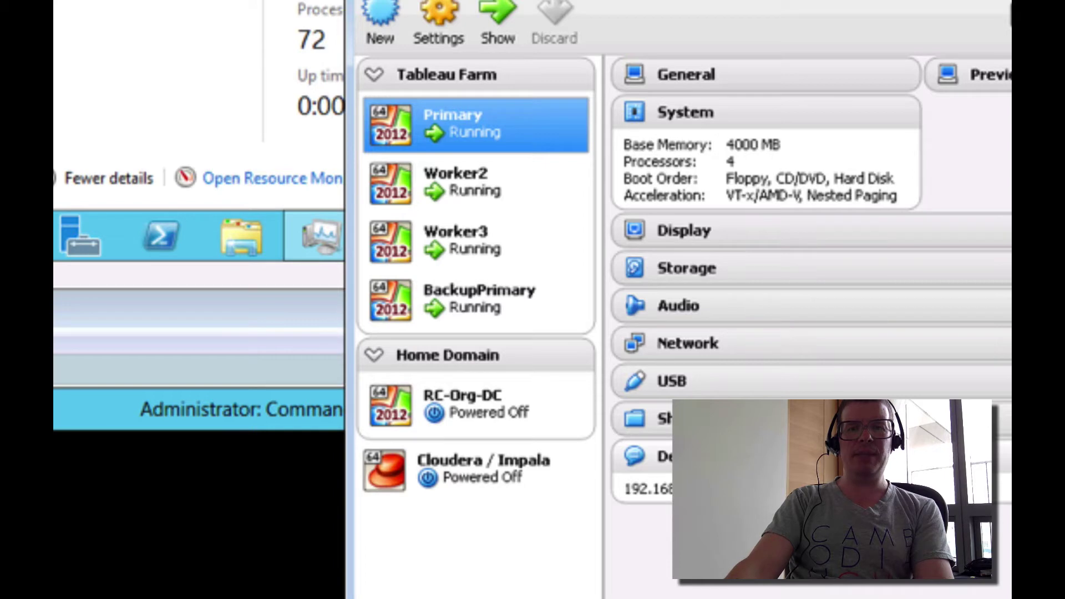
click(506, 197)
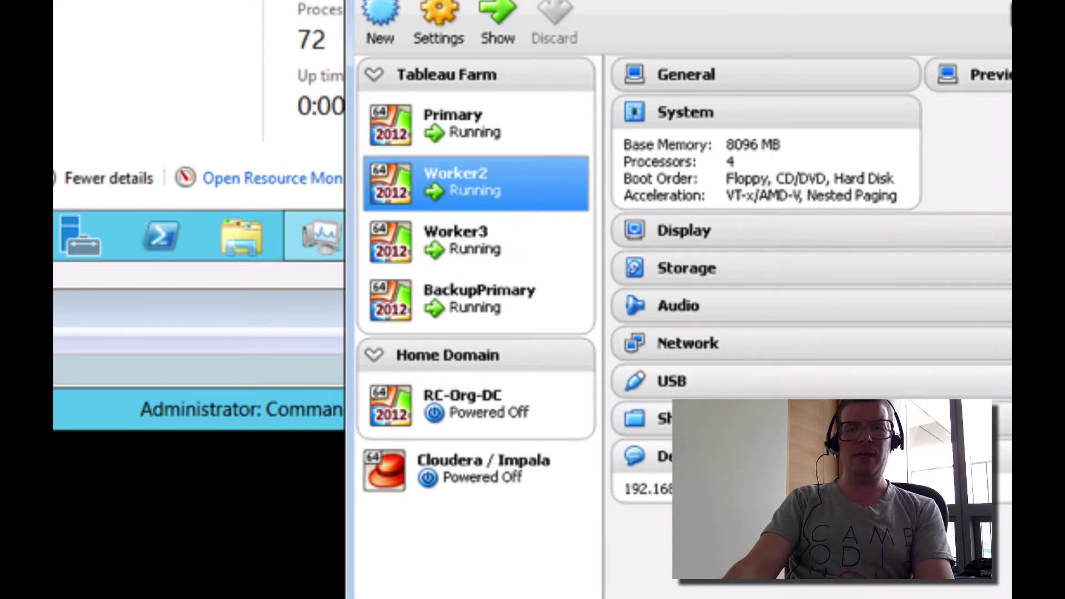
click(524, 245)
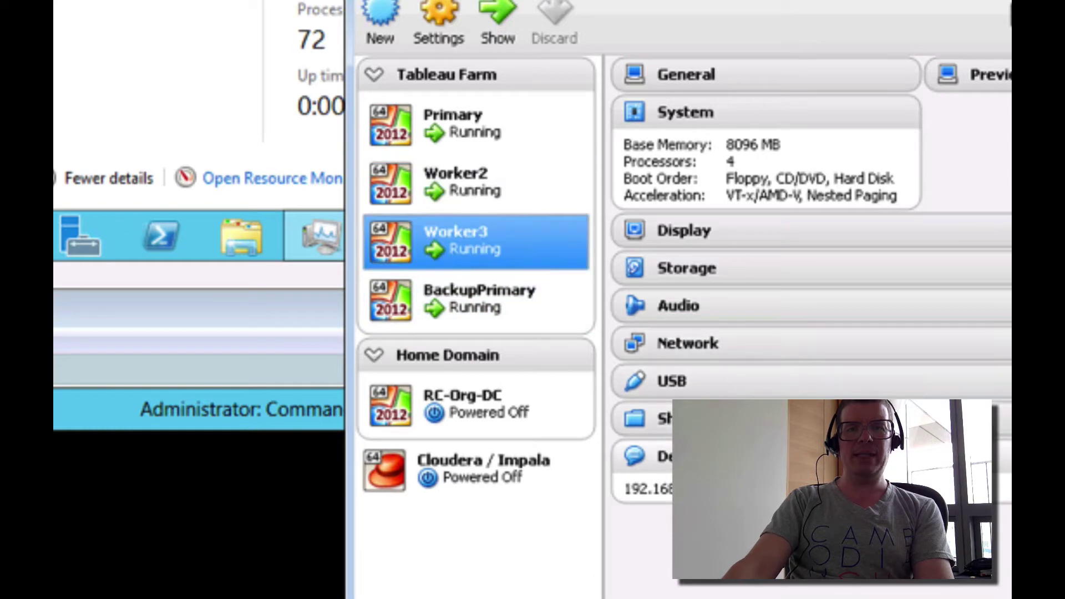
click(492, 312)
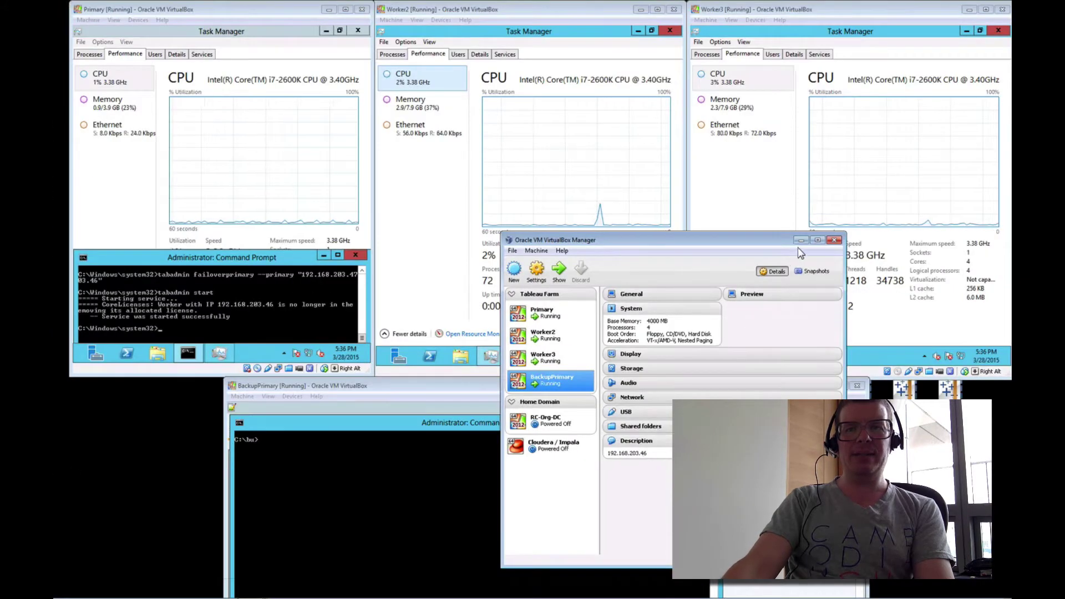
click(802, 240)
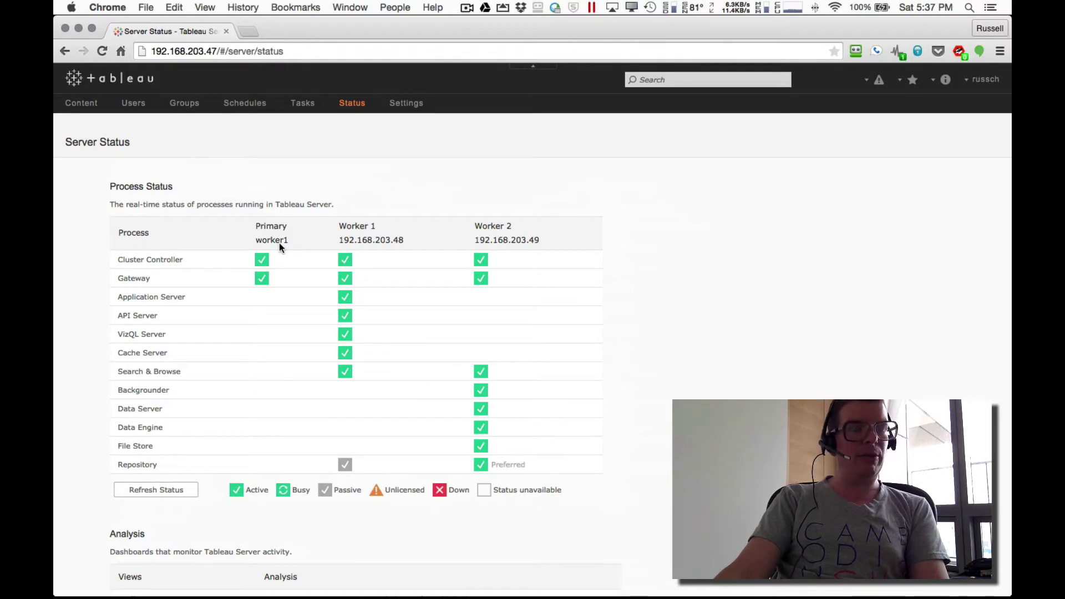
- Switch back to the desktop space holding the full-screen VirtualBox VMs
key(ctrl+Left)
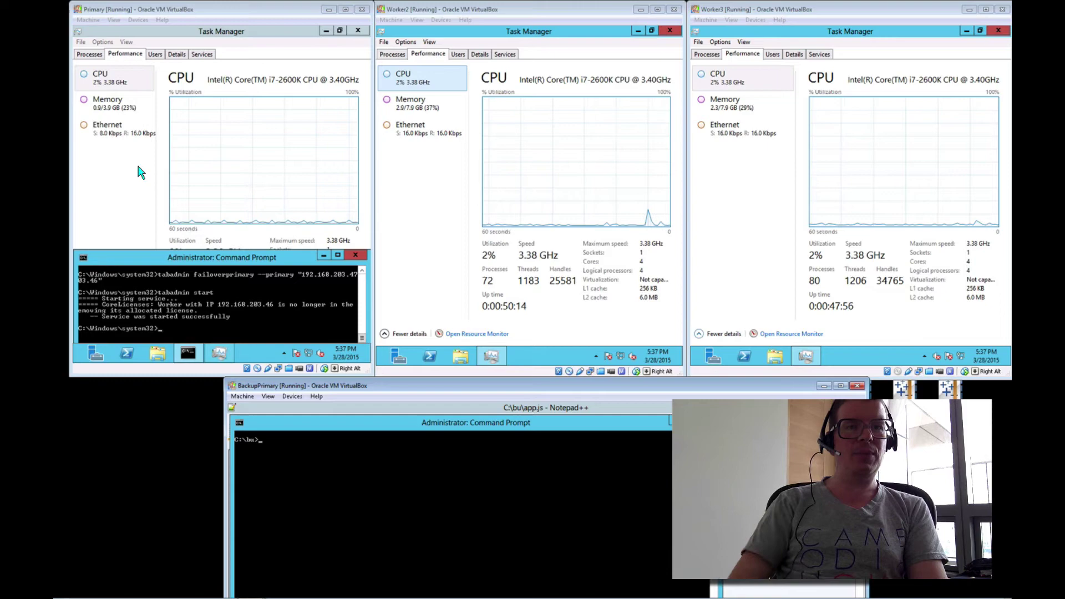
- In app.js, highlight the 60-second window, the .25 ping interval and the /favicon.ico path
key(ctrl+Right)
key(ctrl+Right)
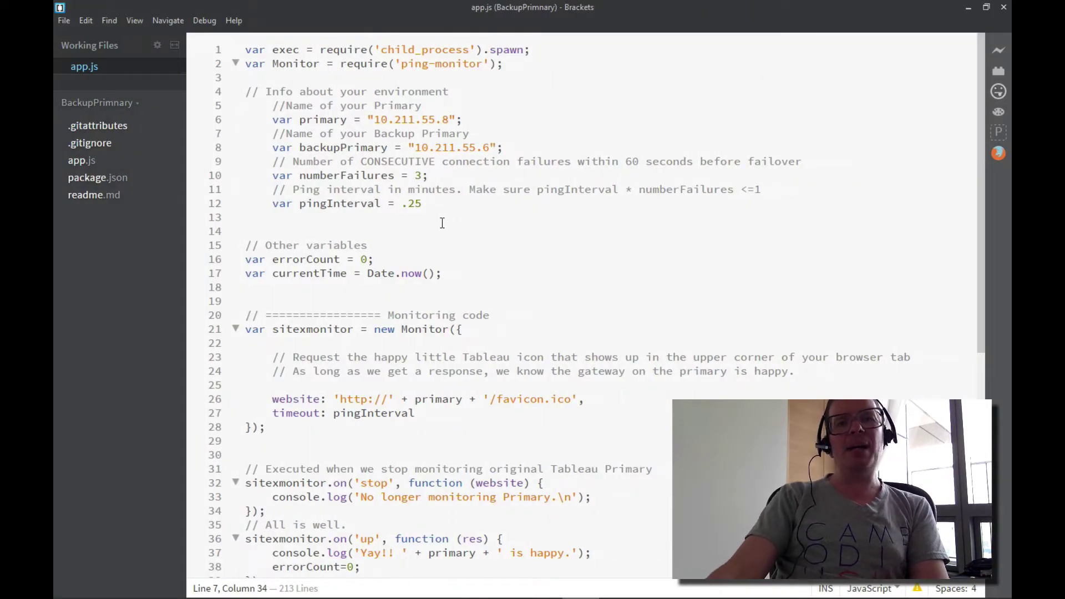
scroll(443, 223, down, 1)
scroll(442, 223, up, 1)
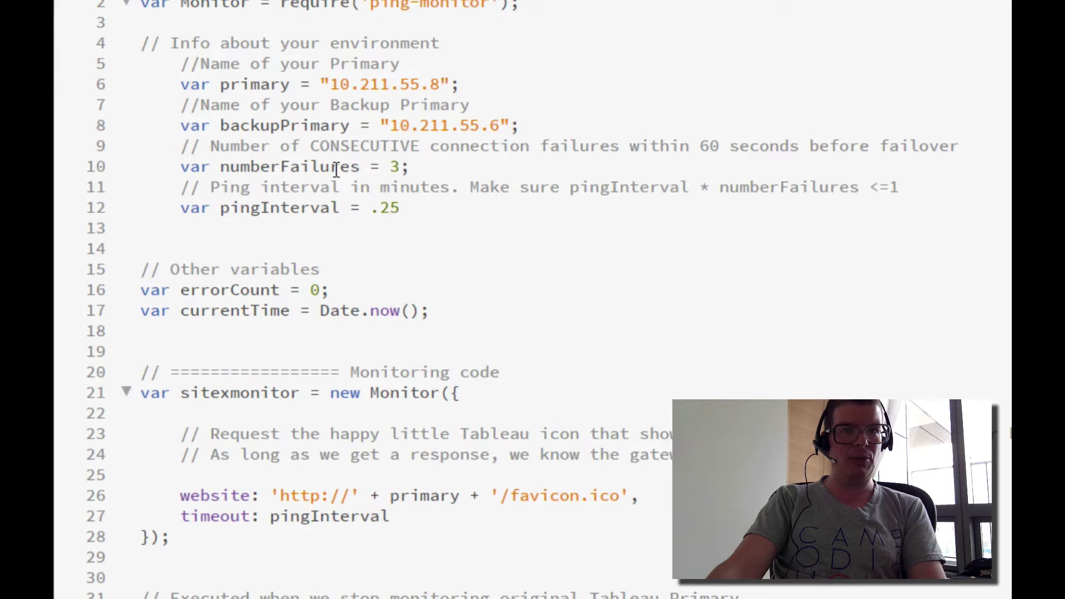
double_click(700, 146)
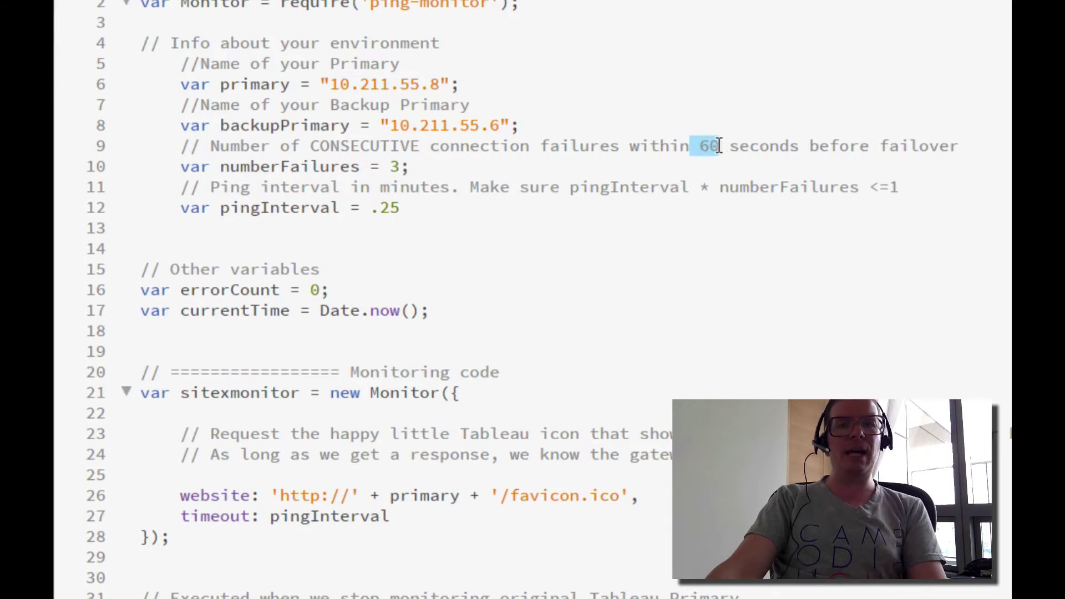
click(621, 189)
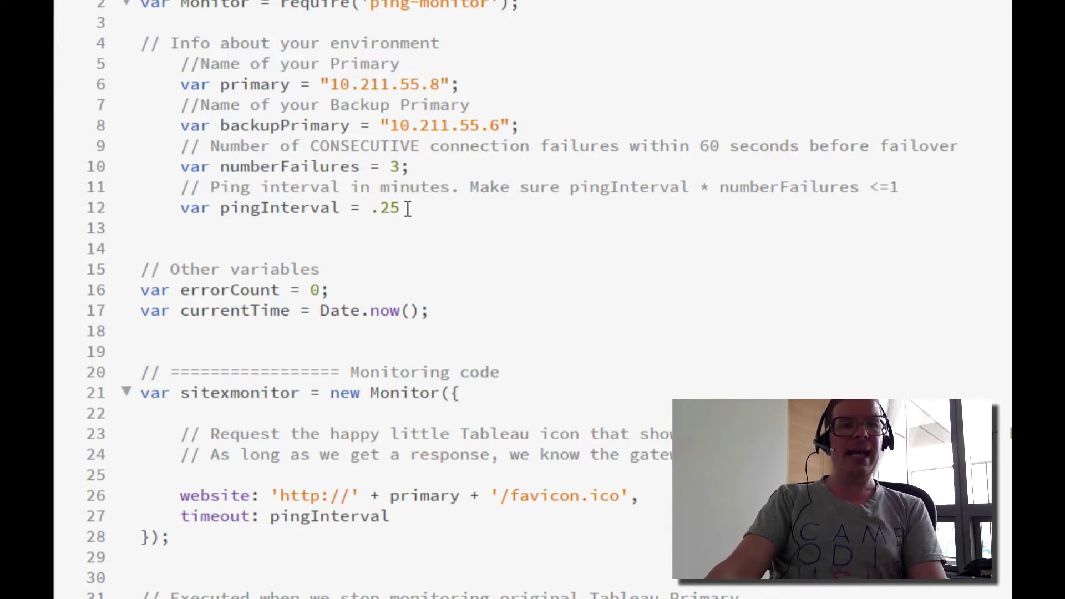
drag(371, 209, 402, 214)
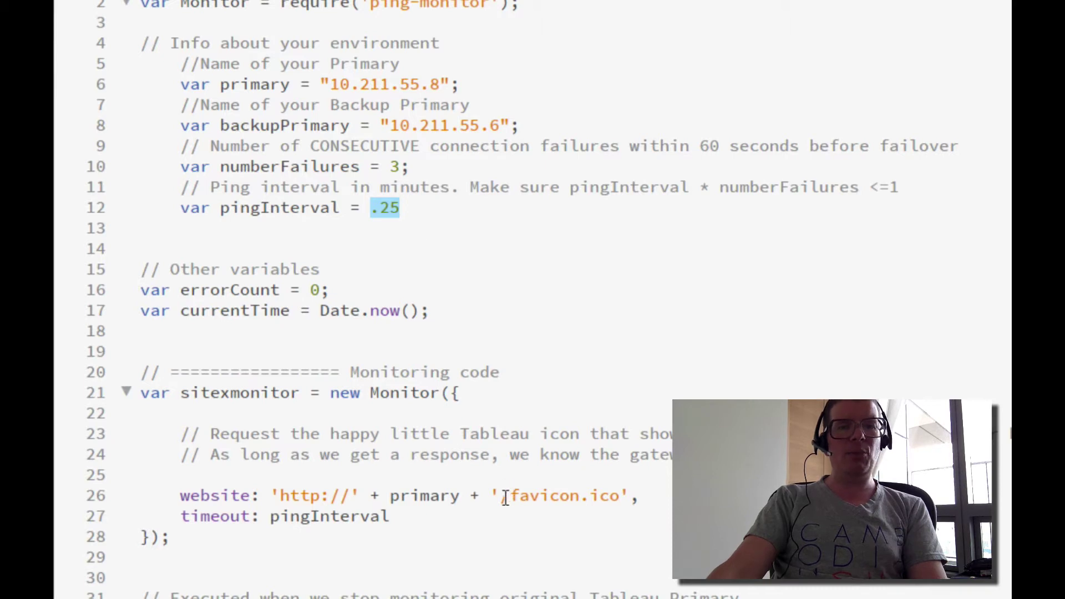
drag(502, 496, 619, 496)
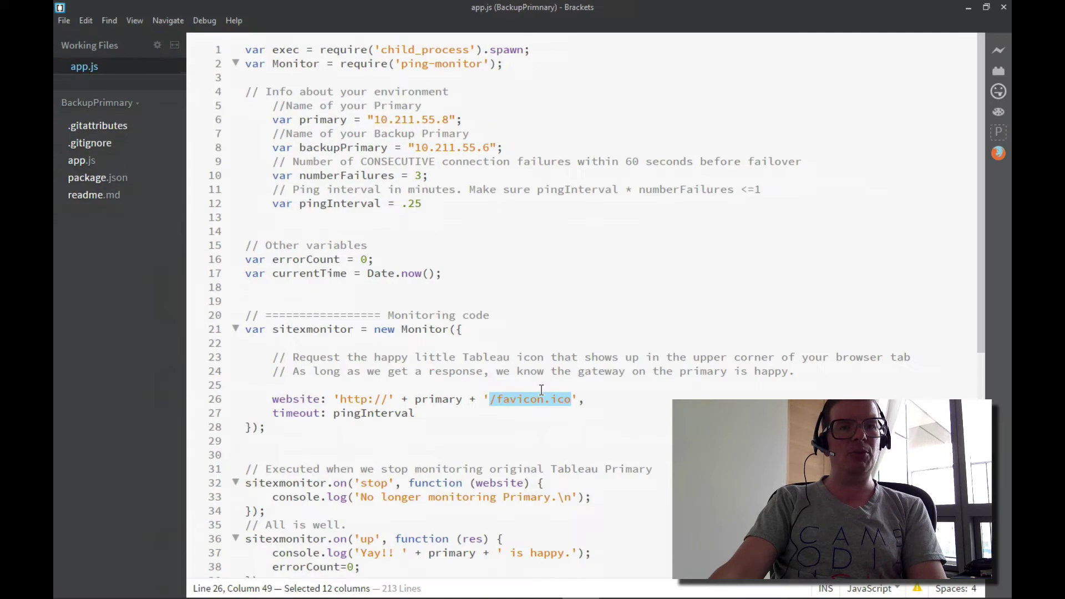
click(531, 218)
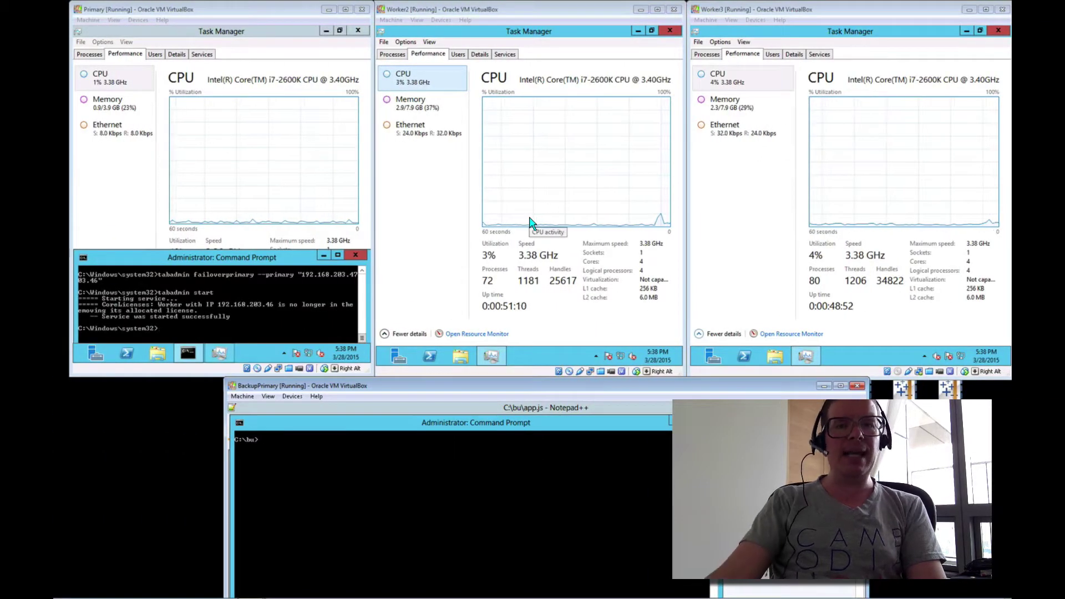
- Sign out of Tableau Server in Chrome, then return to the VirtualBox VM space
drag(569, 391, 531, 192)
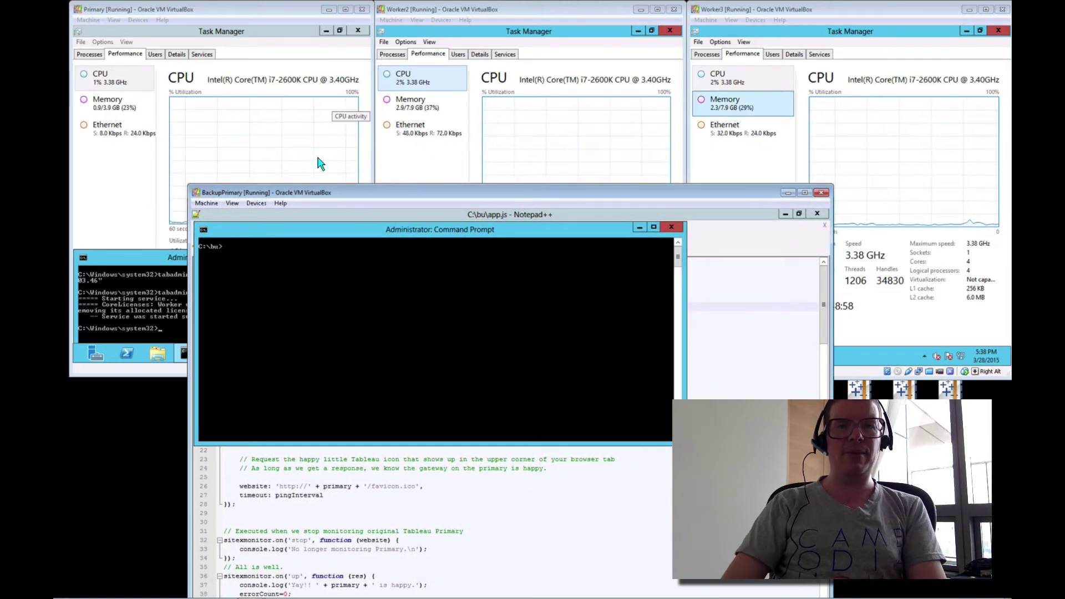
key(ctrl+Right)
click(987, 80)
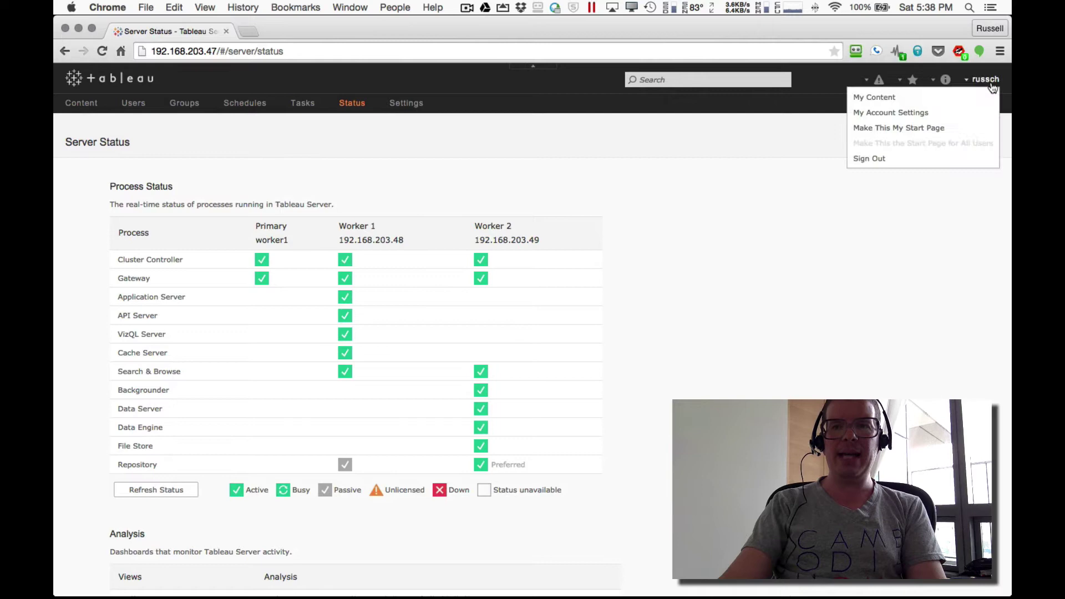
click(927, 162)
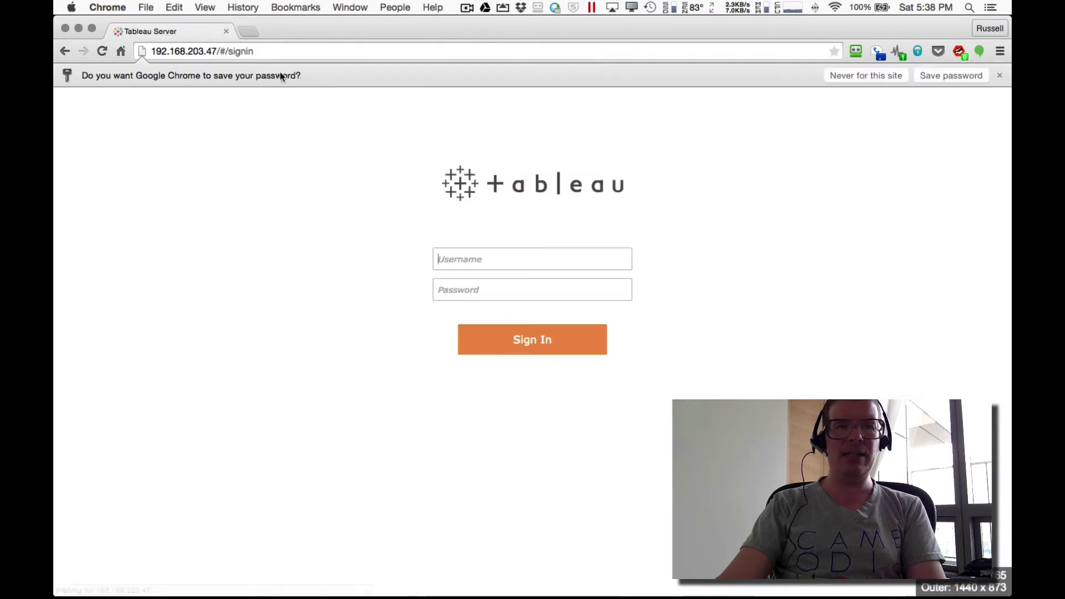
key(ctrl+Left)
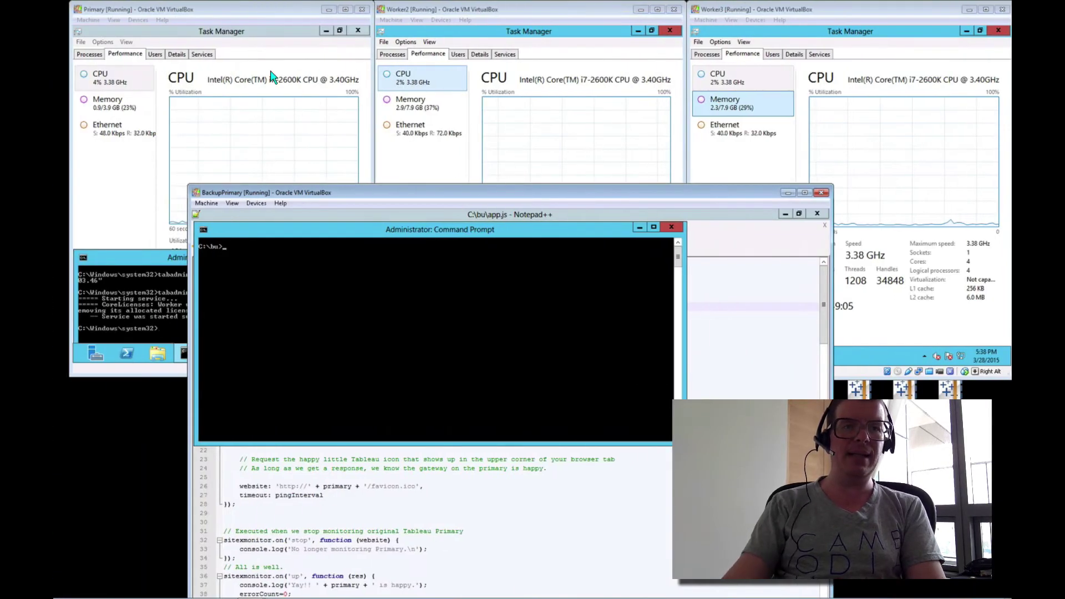
- Shift BackupPrimary's Command Prompt to uncover app.js in Notepad++, then park it top-left
drag(344, 199, 307, 102)
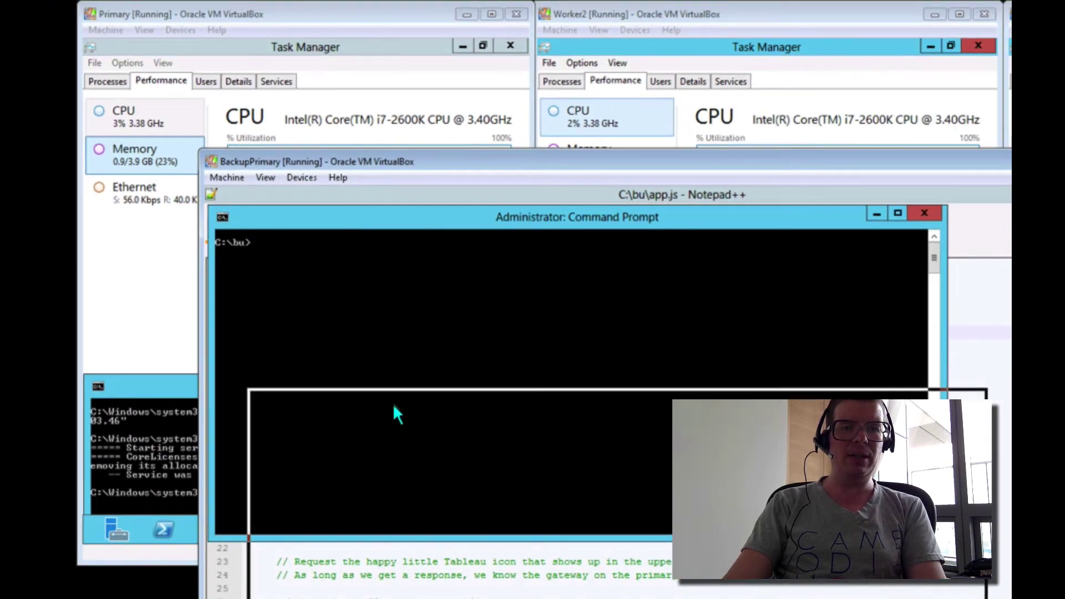
drag(394, 407, 395, 408)
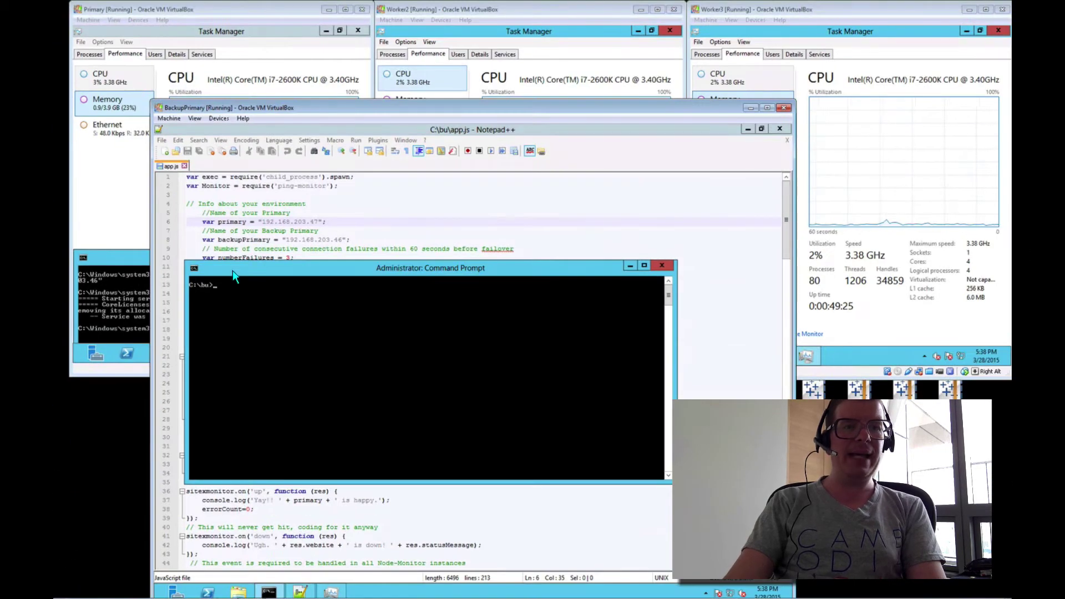
drag(232, 271, 212, 139)
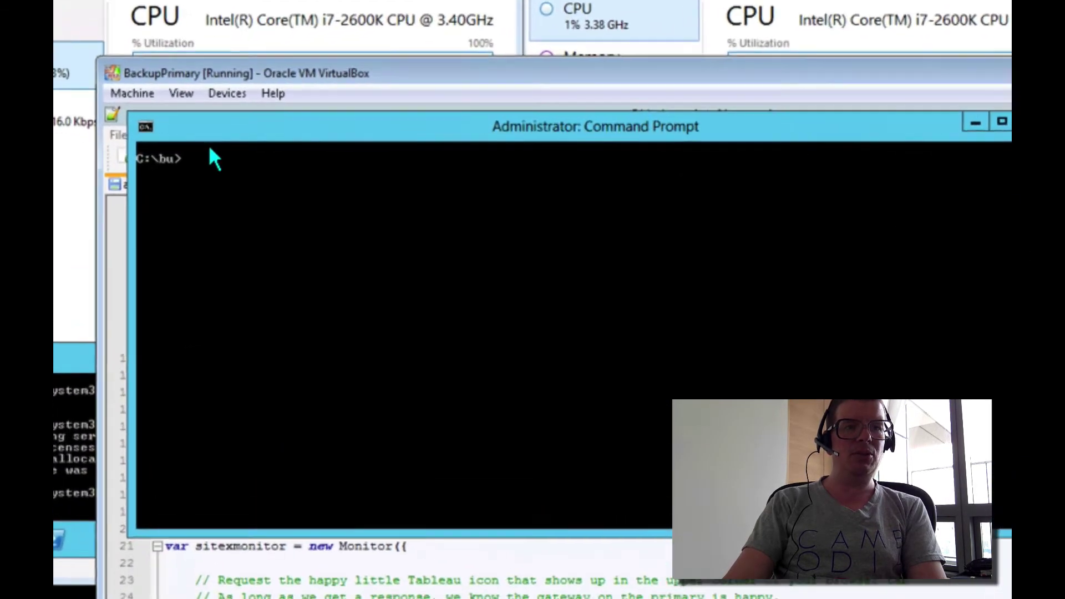
- Run 'node app' at C:\bu to start monitoring the primary at 192.168.203.47
text(node app)
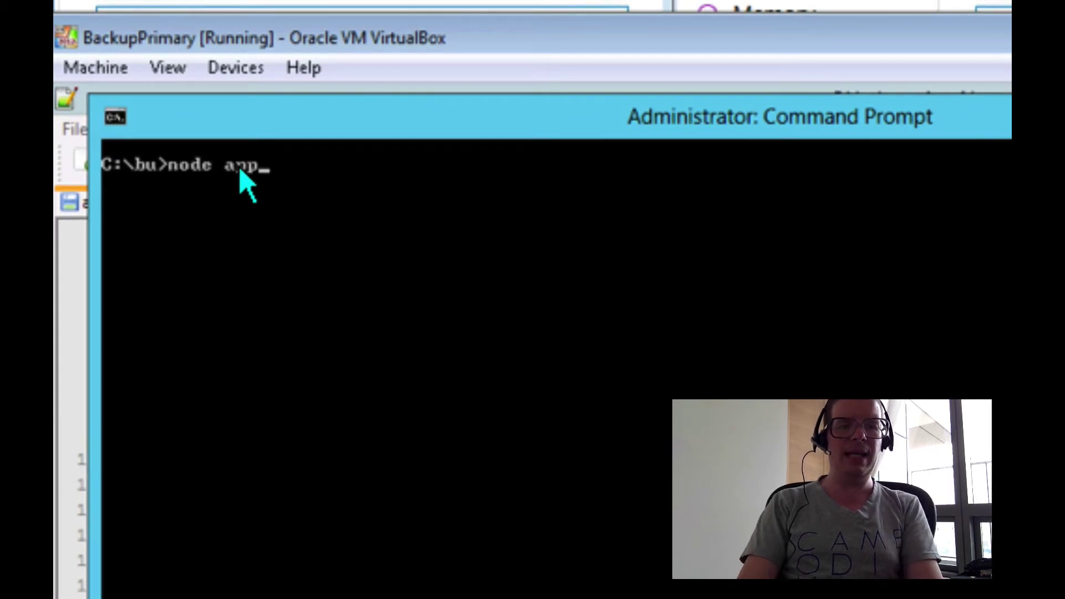
key(Return)
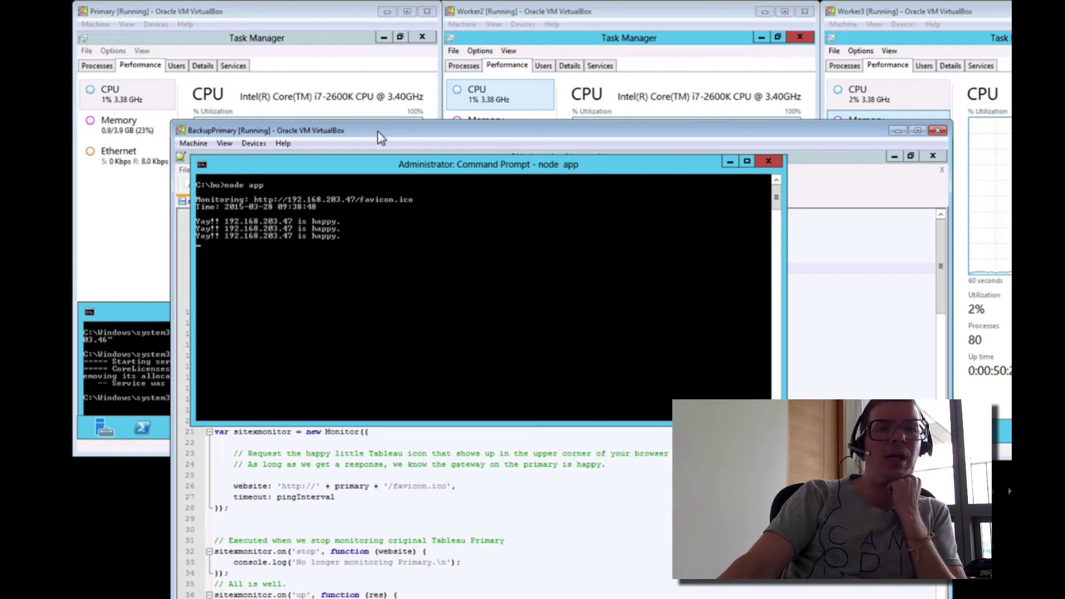
- Arrange the BackupPrimary and Primary VM windows so both are reachable
drag(378, 132, 605, 280)
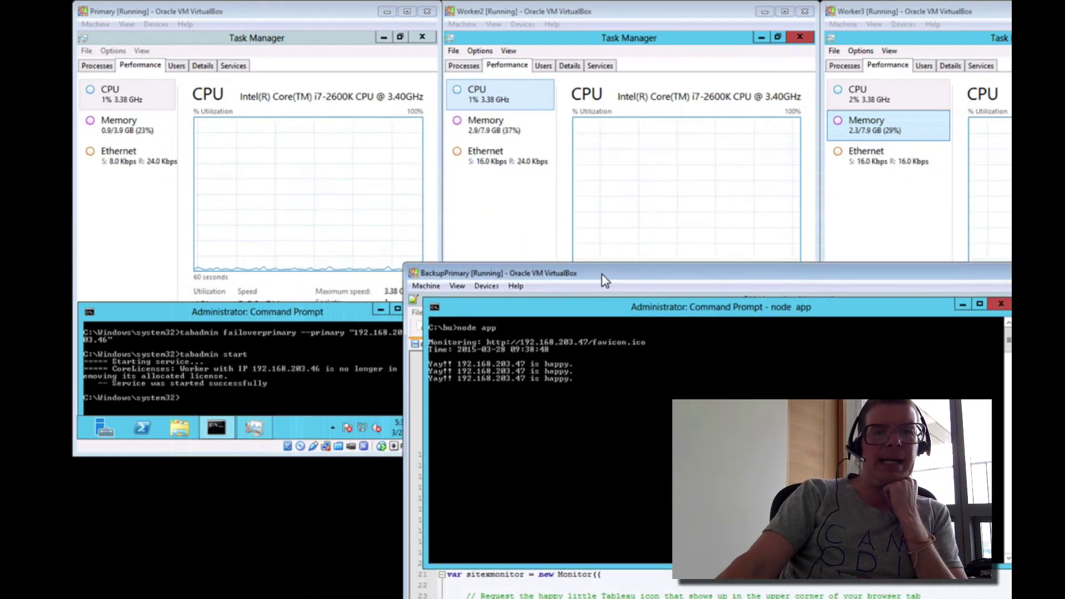
click(208, 17)
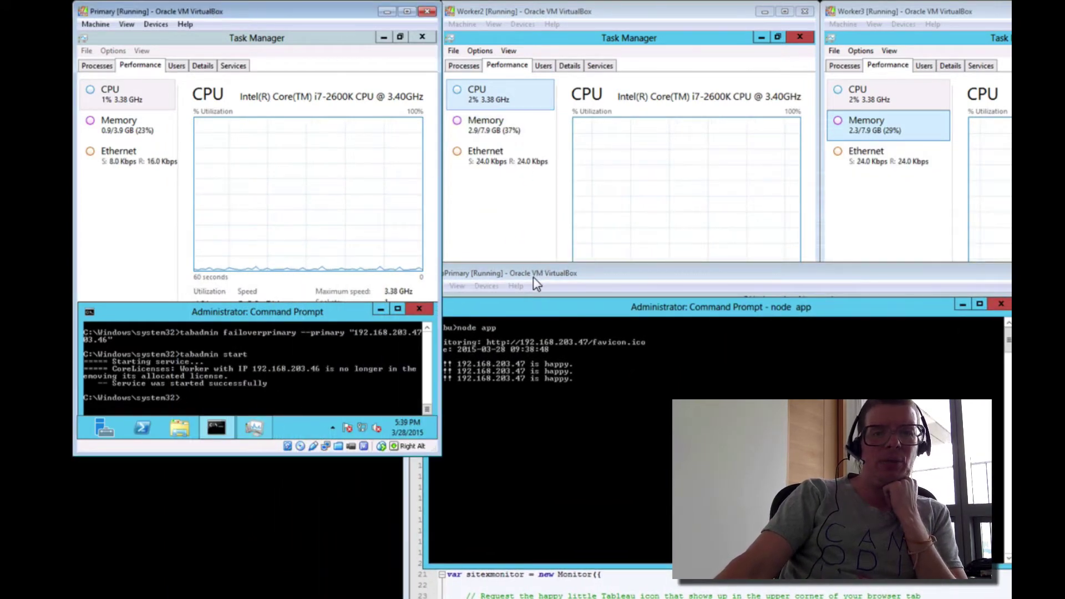
drag(534, 278, 552, 264)
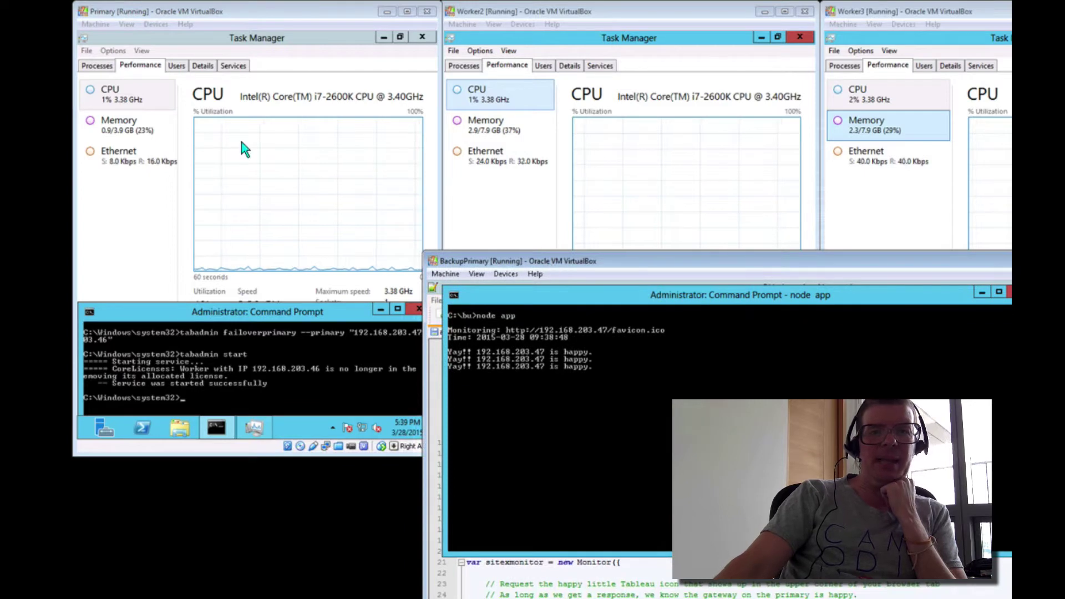
click(91, 25)
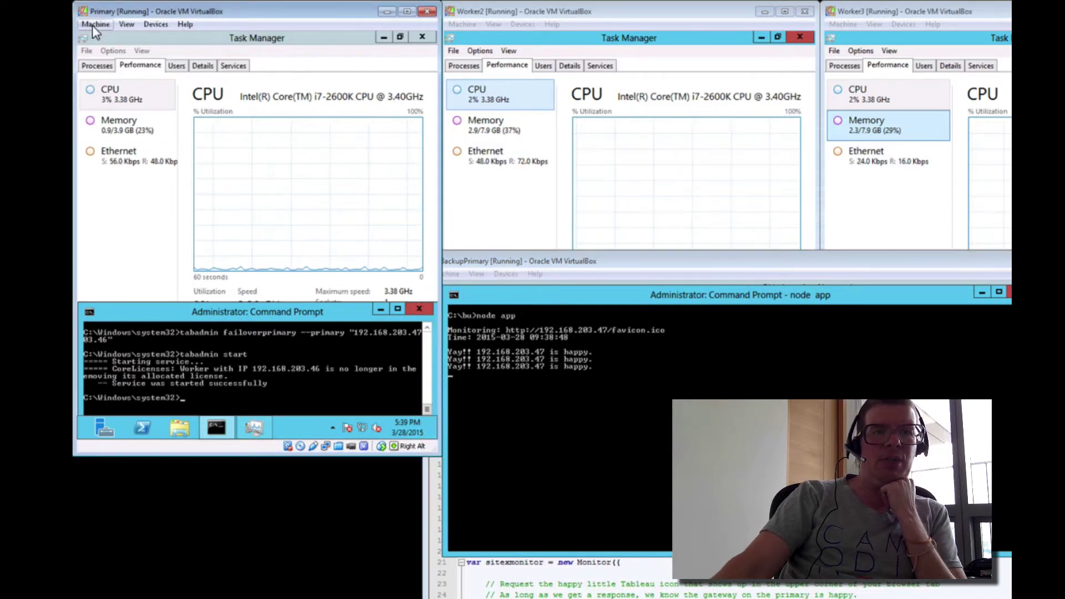
- Pause the Primary VM, then resume it while the monitor keeps reporting it happy
click(94, 25)
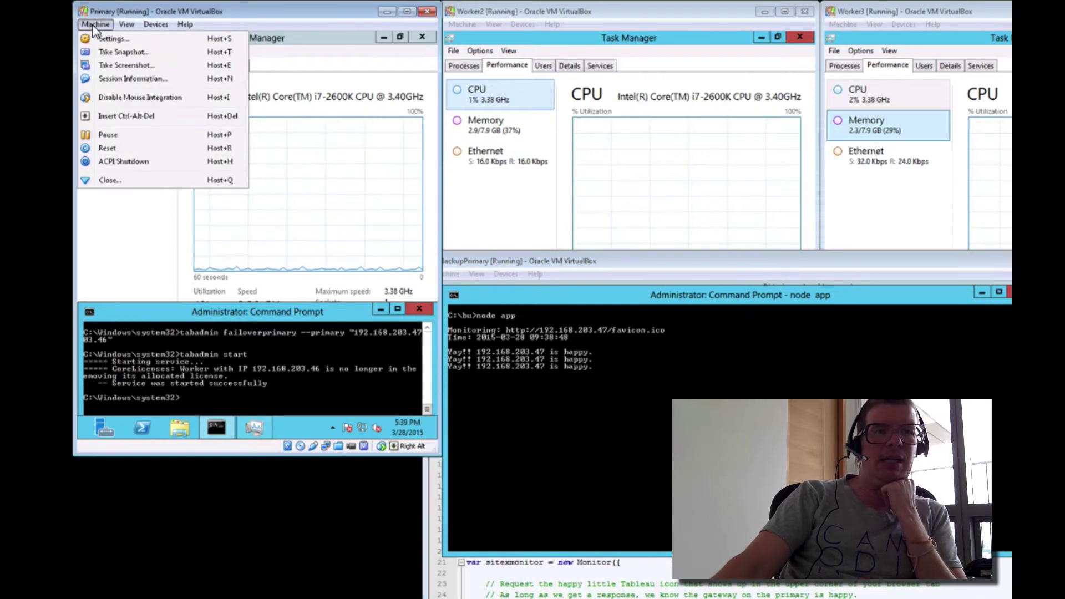
click(106, 134)
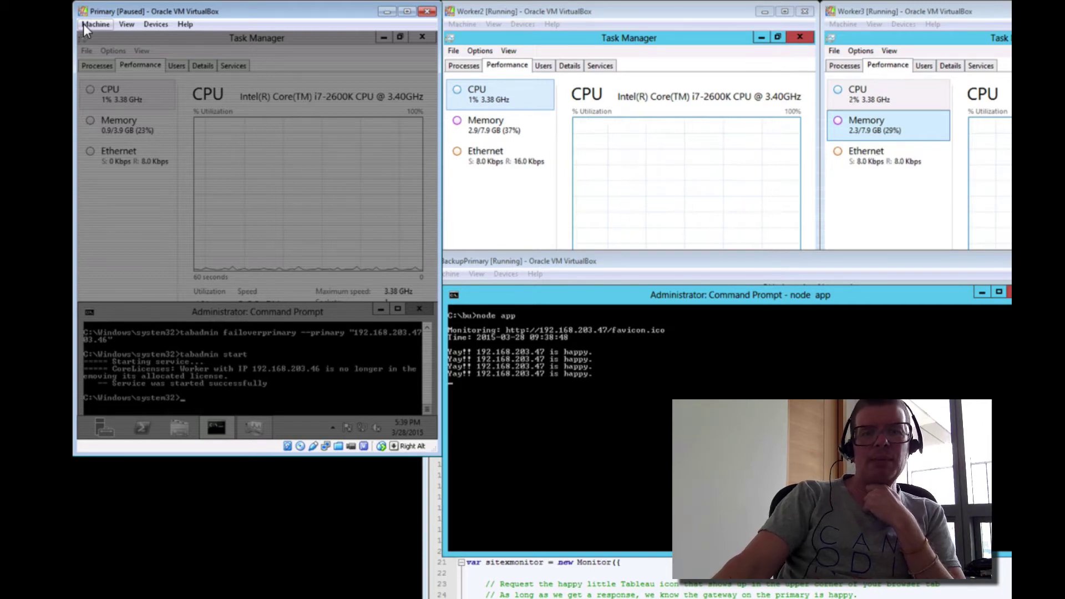
click(89, 25)
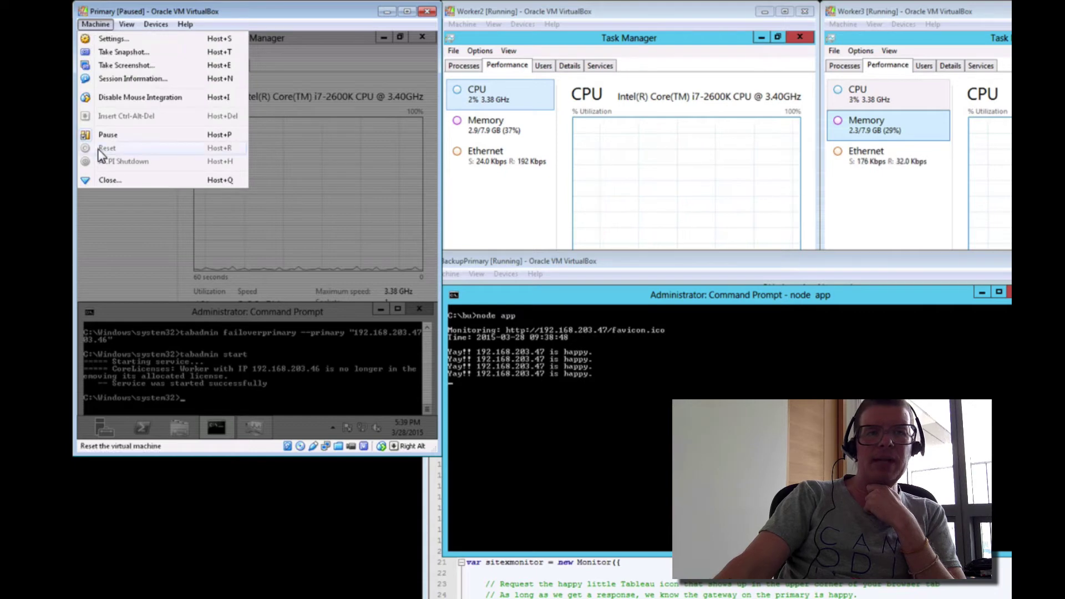
click(108, 135)
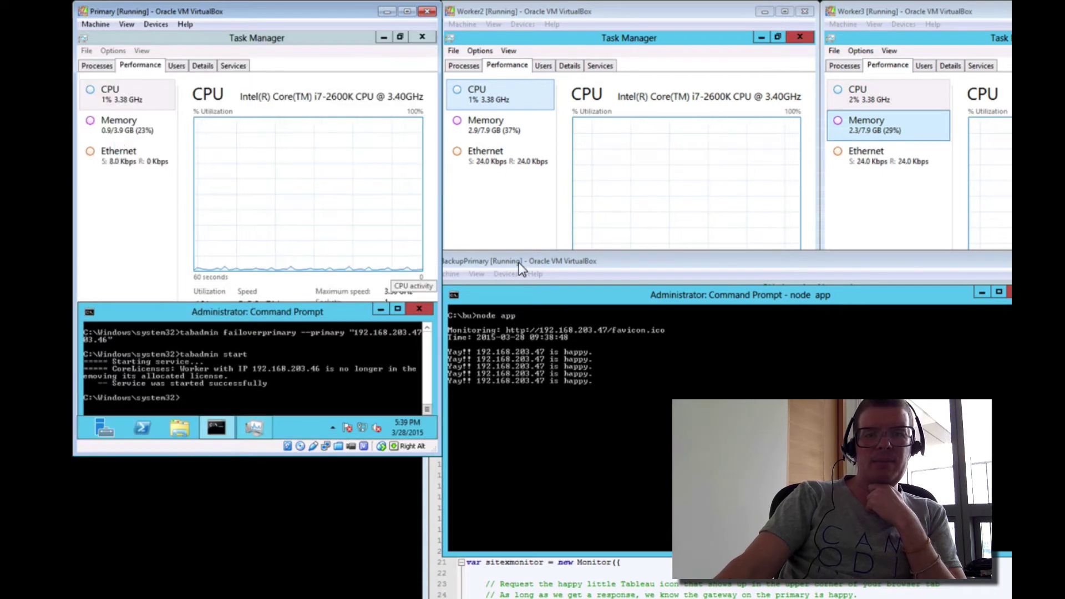
drag(518, 262, 328, 161)
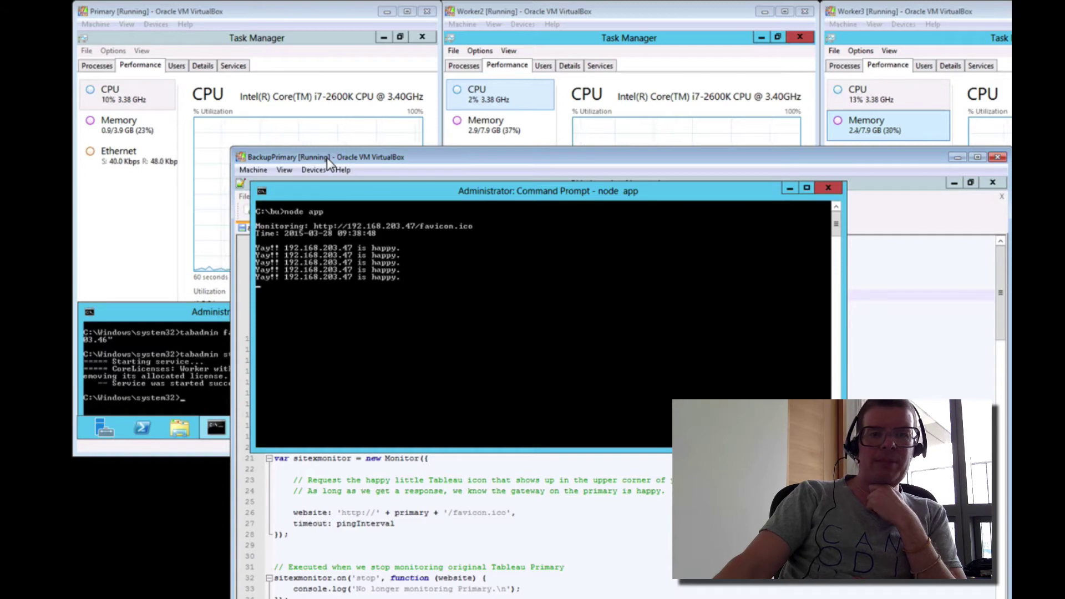
- Pause the Primary VM via Machine > Pause and bring BackupPrimary's monitor output into view
drag(327, 161, 445, 268)
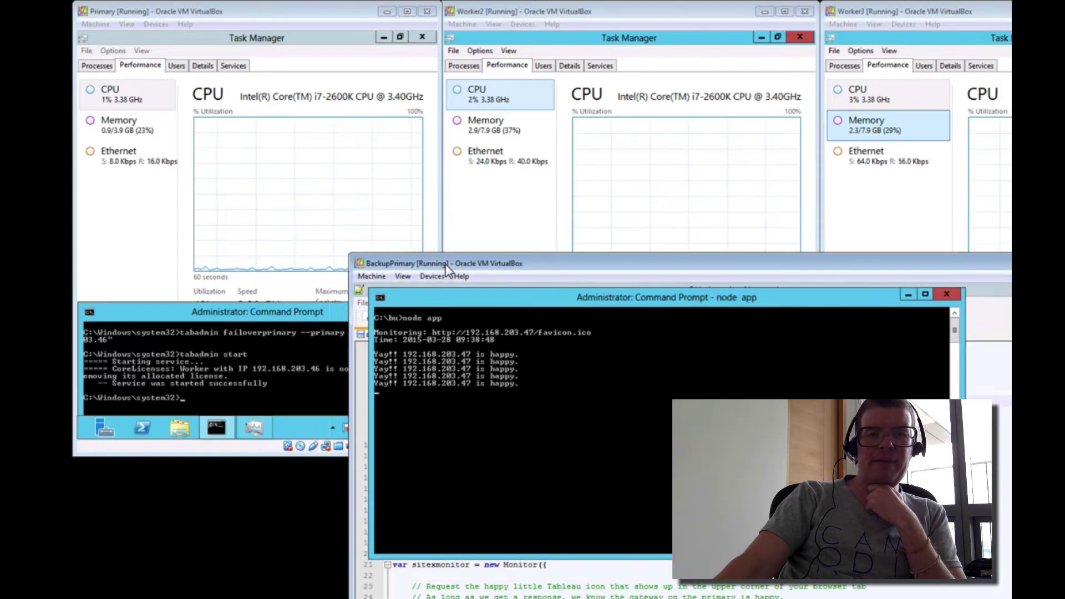
click(95, 24)
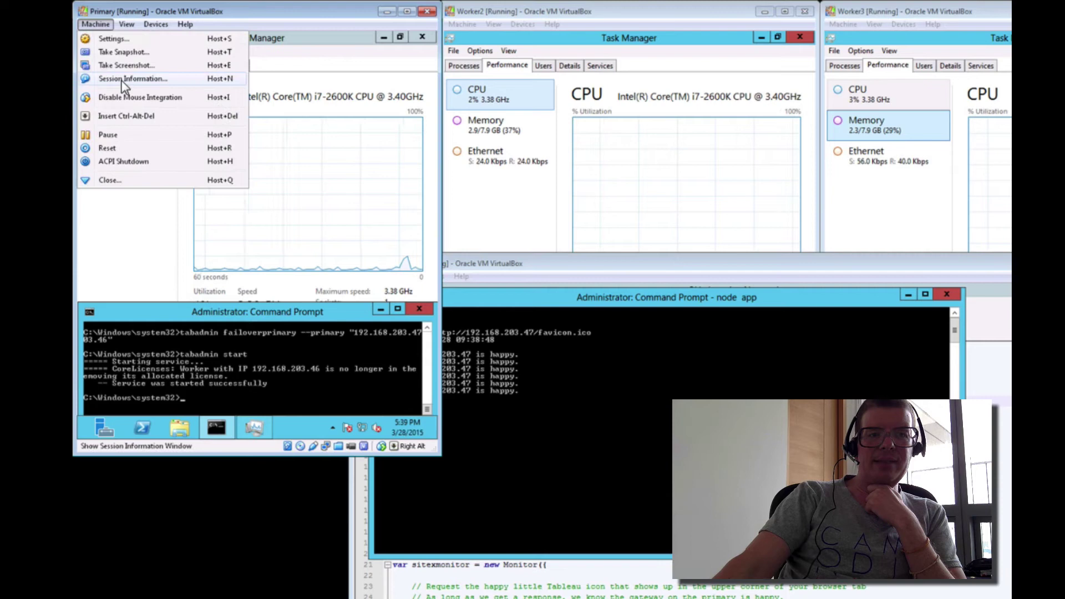
click(113, 135)
click(485, 267)
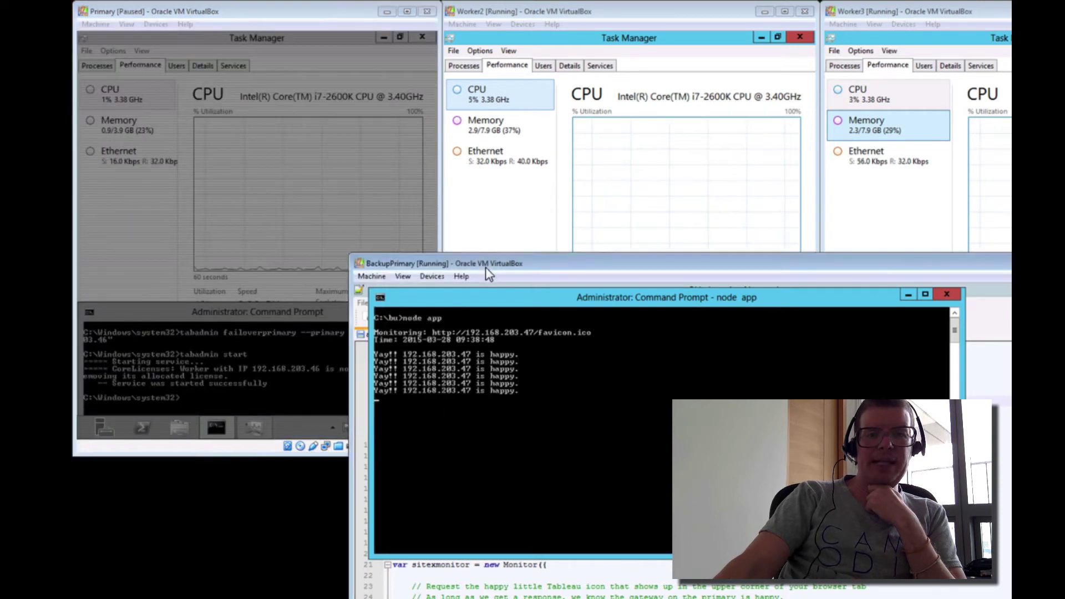
drag(485, 268, 505, 292)
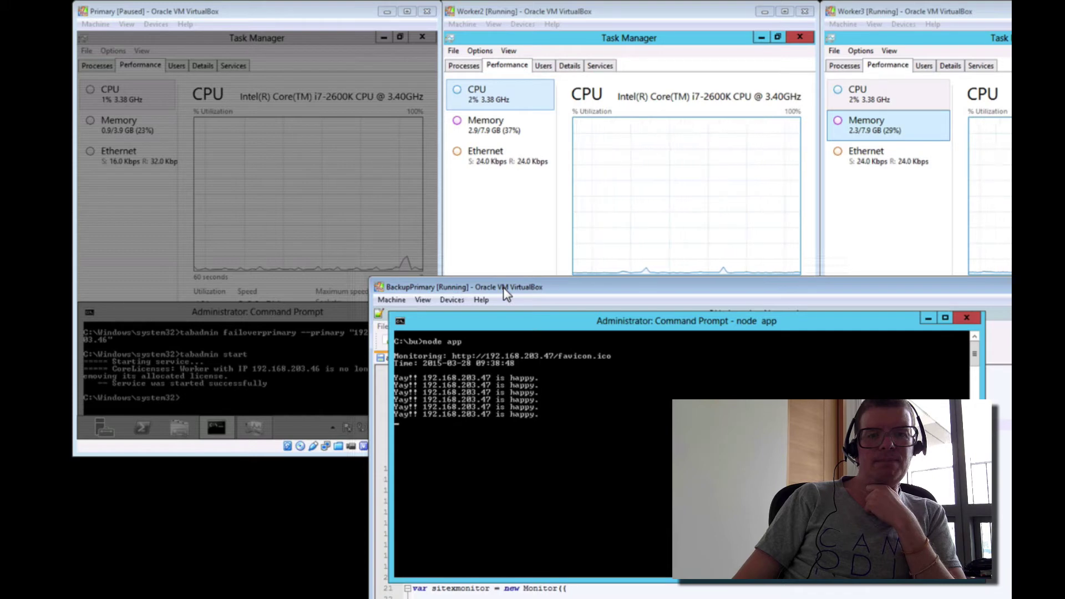
- Unpause the Primary VM and centre BackupPrimary to watch the monitor recover after one error
click(95, 24)
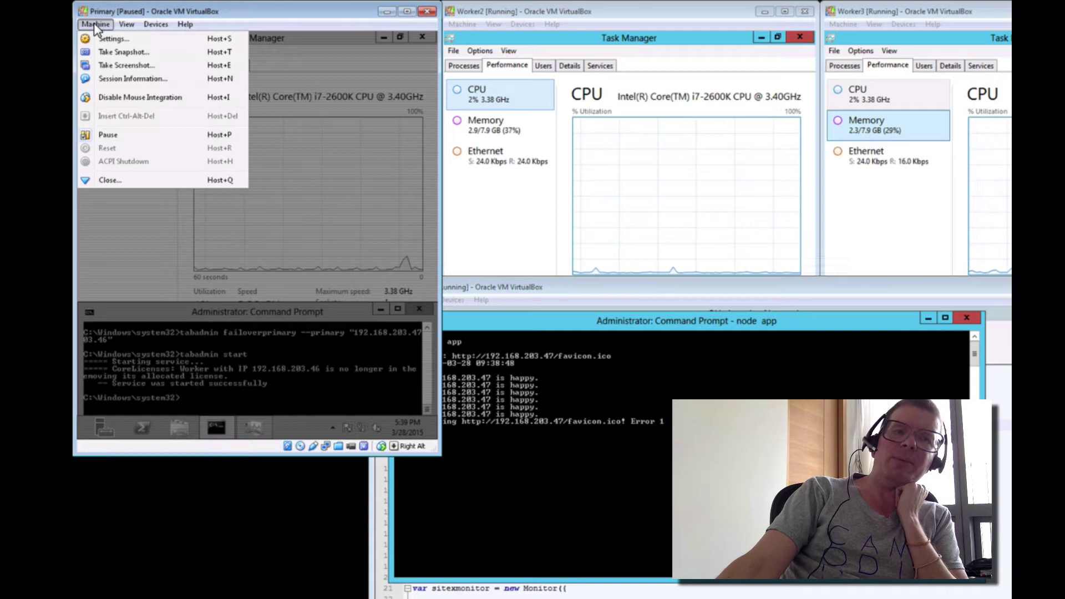
click(128, 136)
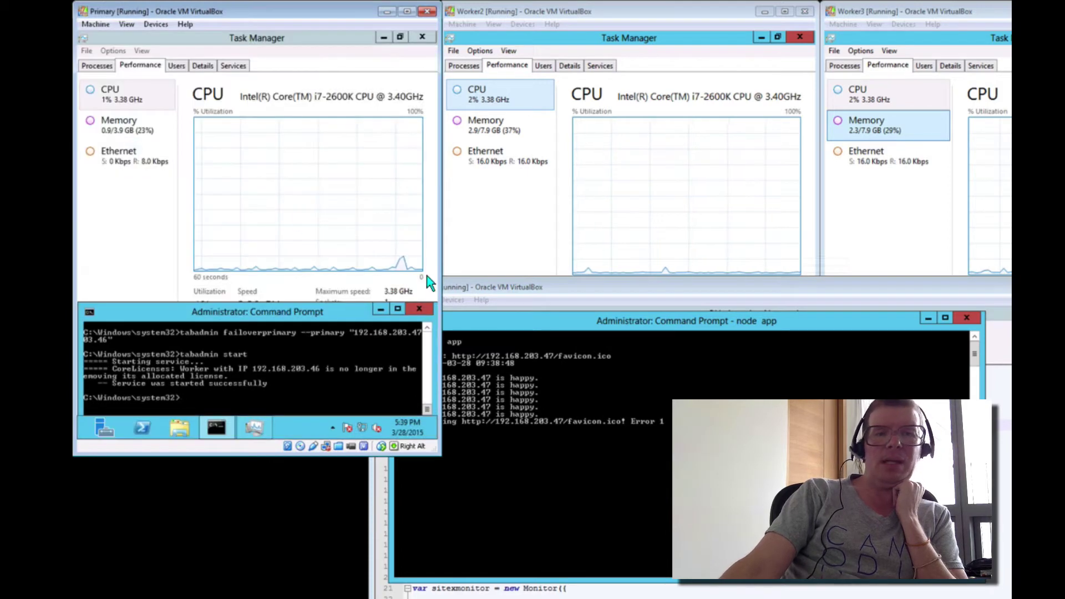
drag(505, 284, 335, 205)
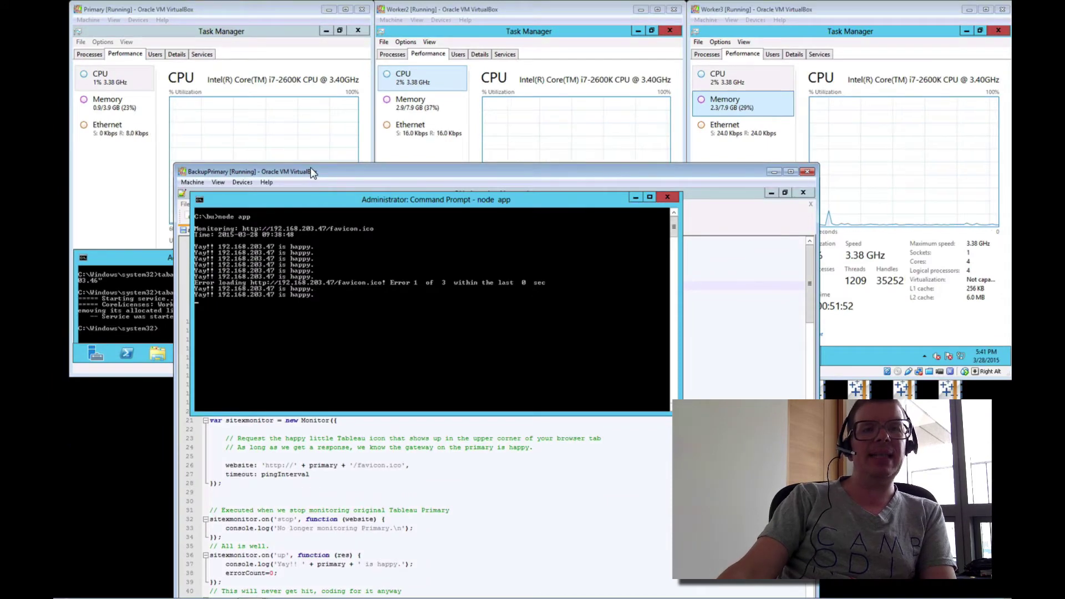
- Arrange the BackupPrimary window and open its Task Manager beside the monitoring console
drag(311, 170, 228, 250)
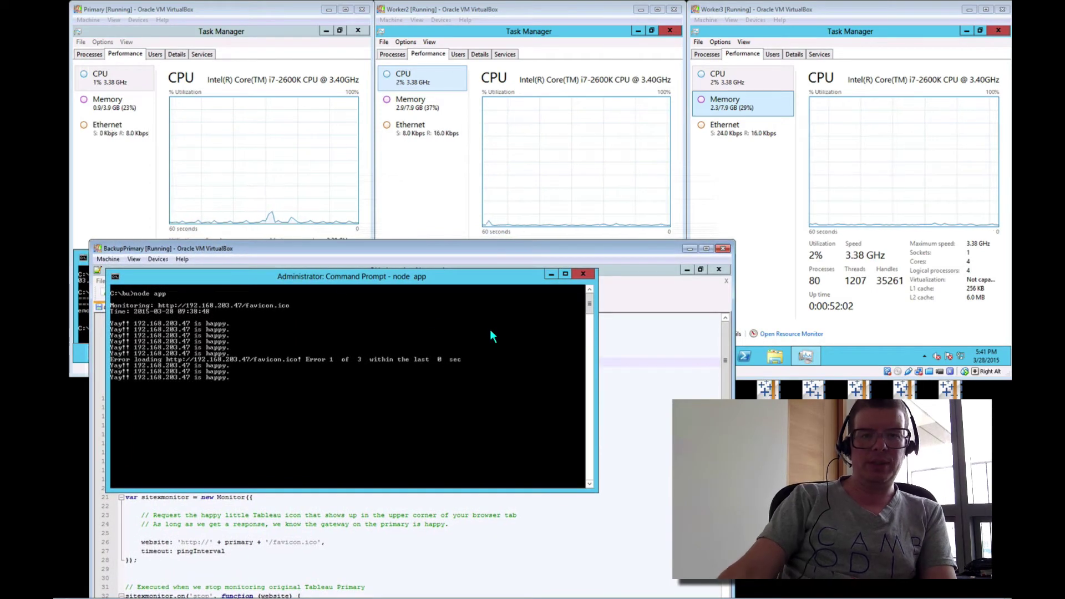
drag(522, 245, 515, 95)
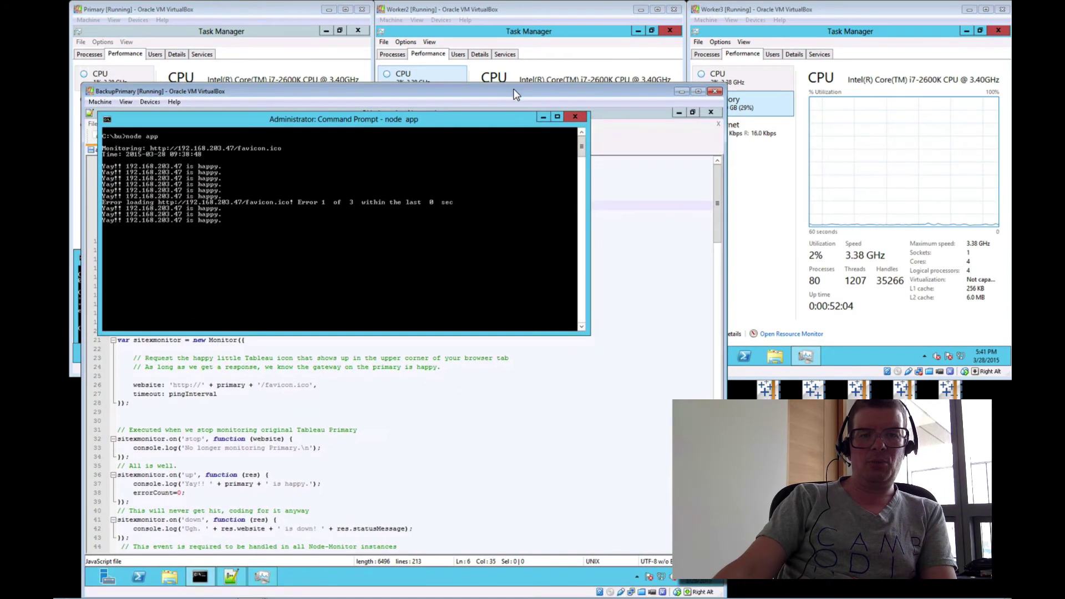
click(262, 577)
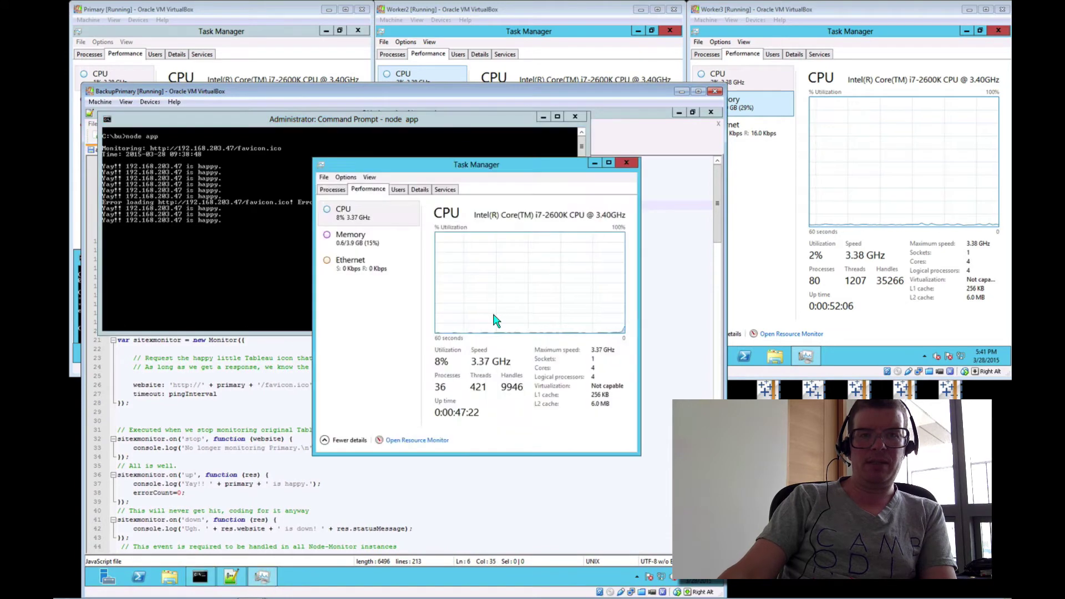
drag(500, 171, 578, 145)
click(348, 240)
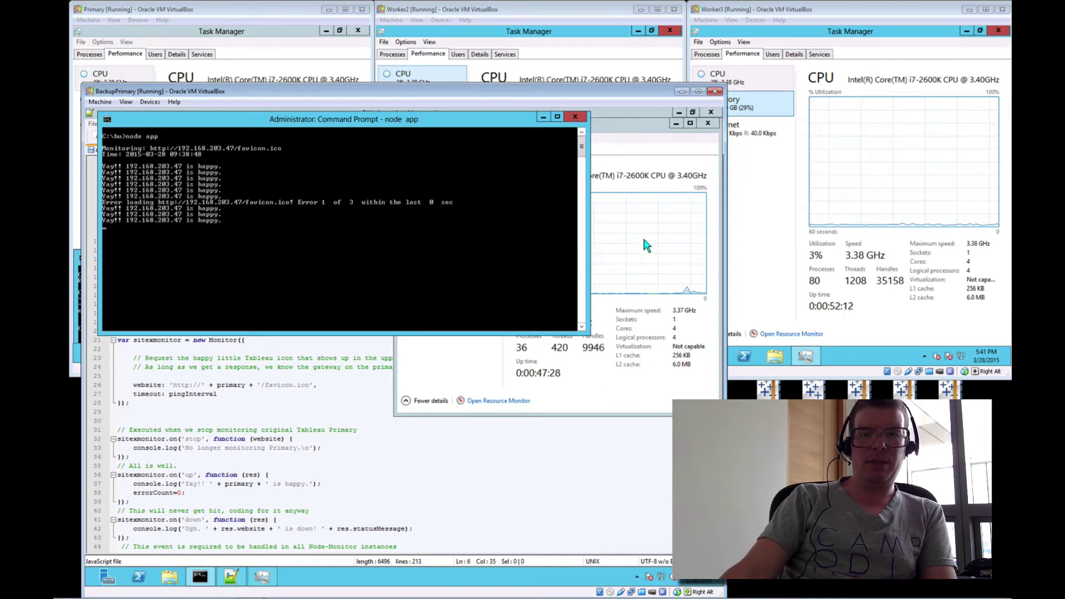
drag(345, 95, 374, 258)
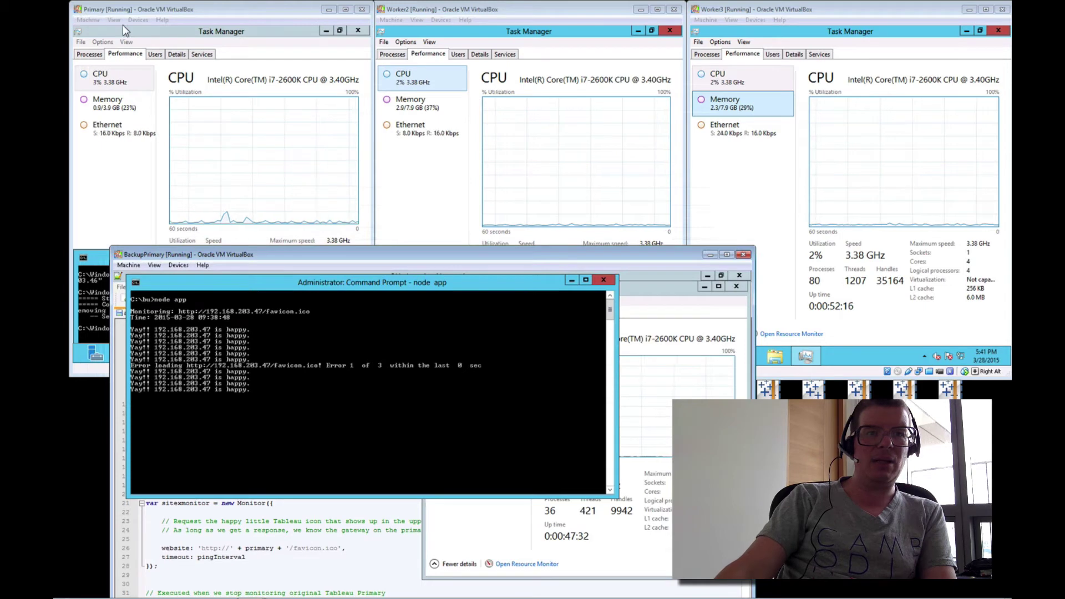
- Send the Primary VM an ACPI Shutdown, then bring the BackupPrimary window back to front
click(95, 23)
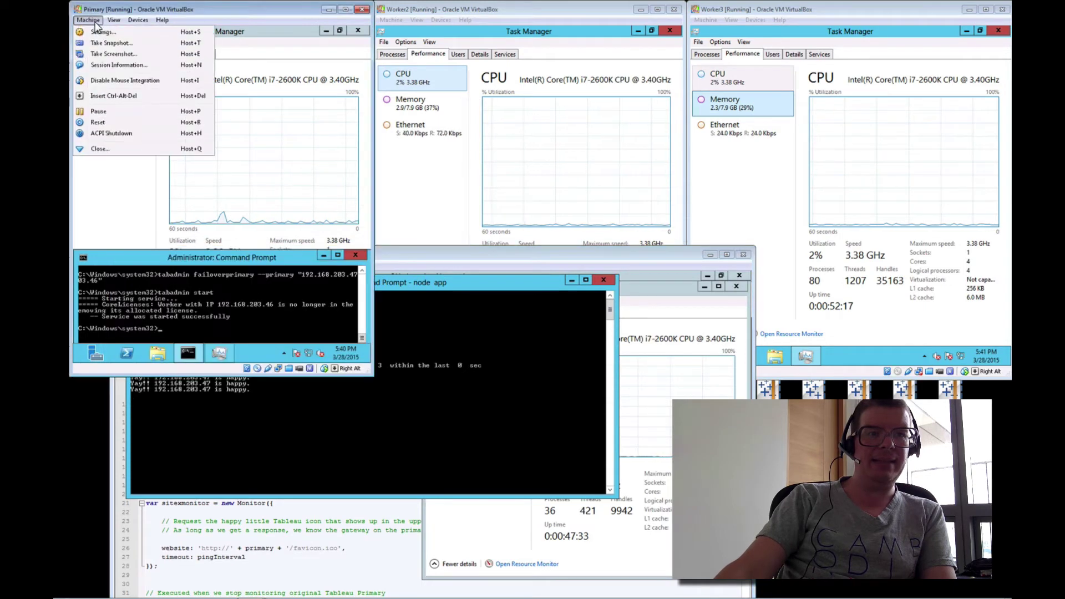
click(113, 136)
click(402, 256)
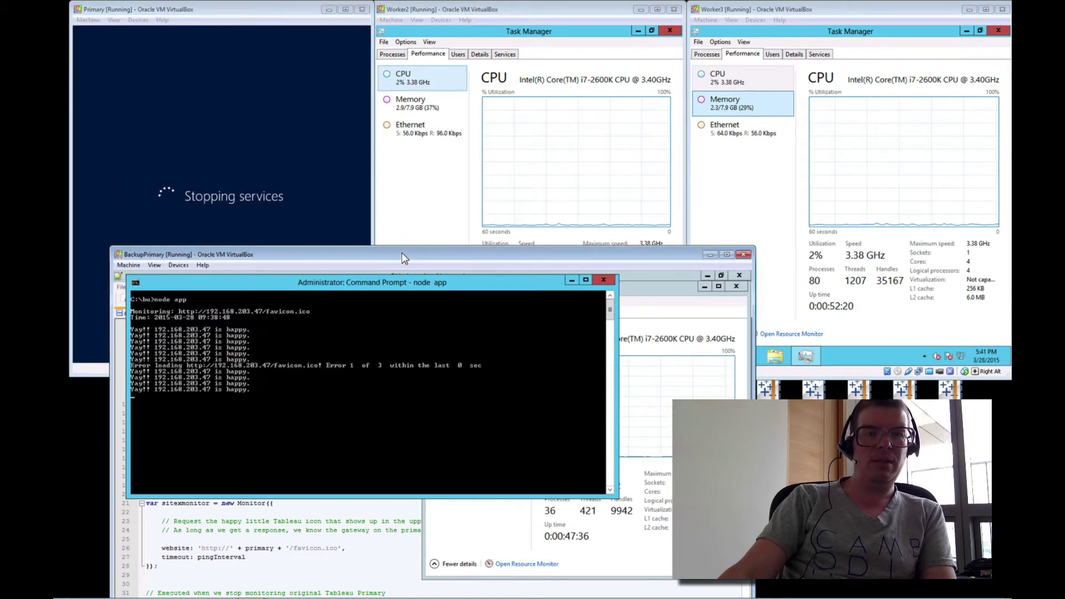
mouse_move(402, 253)
mouse_down()
mouse_move(392, 315)
mouse_move(401, 242)
mouse_up()
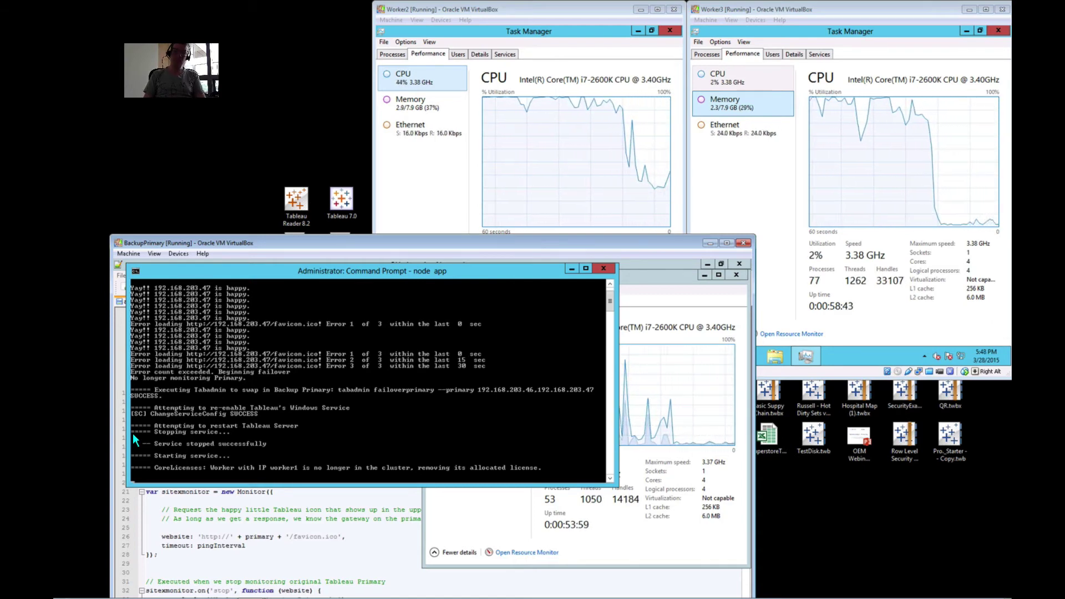
- Keep the BackupPrimary failover console above Task Manager until it reports 'Service was started successfully'
drag(422, 242, 461, 323)
click(287, 590)
click(460, 361)
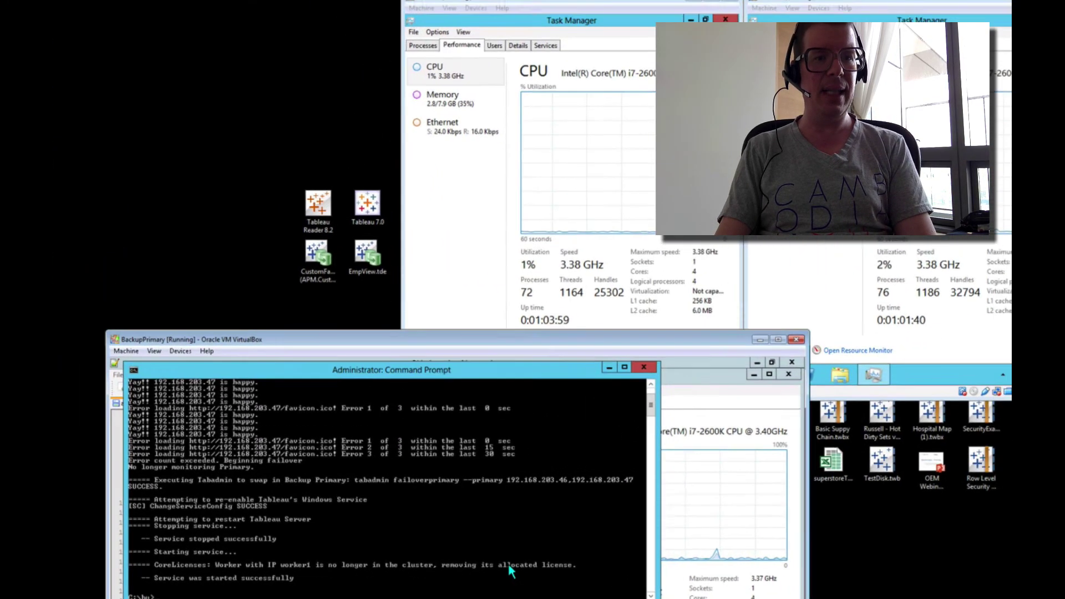
scroll(509, 564, down, 3)
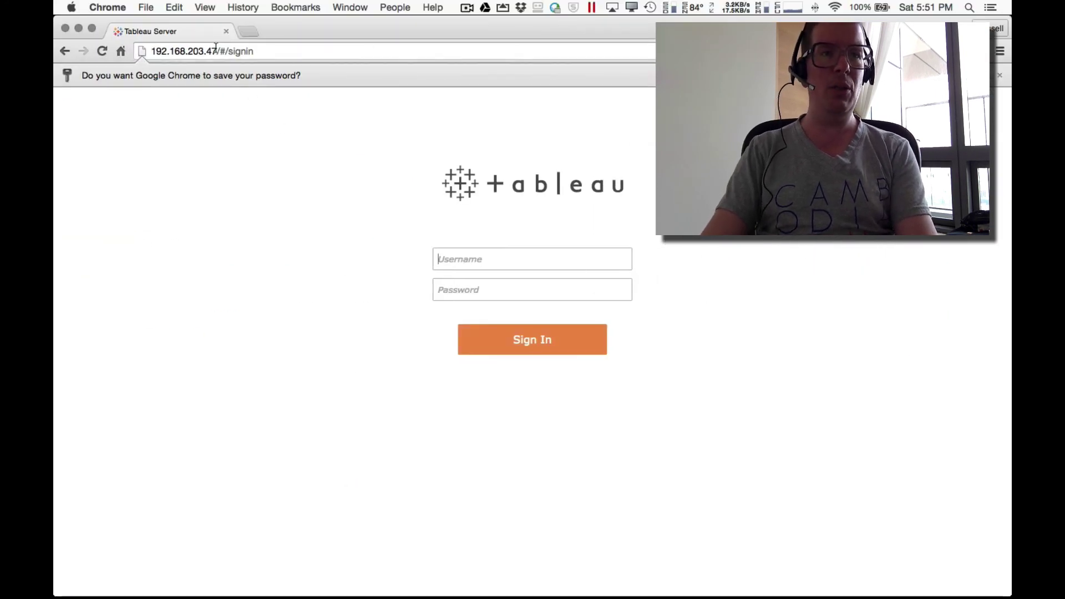
- Change the browser address from 192.168.203.47 to 192.168.203.46 and load it
click(216, 48)
click(211, 51)
drag(211, 51, 306, 54)
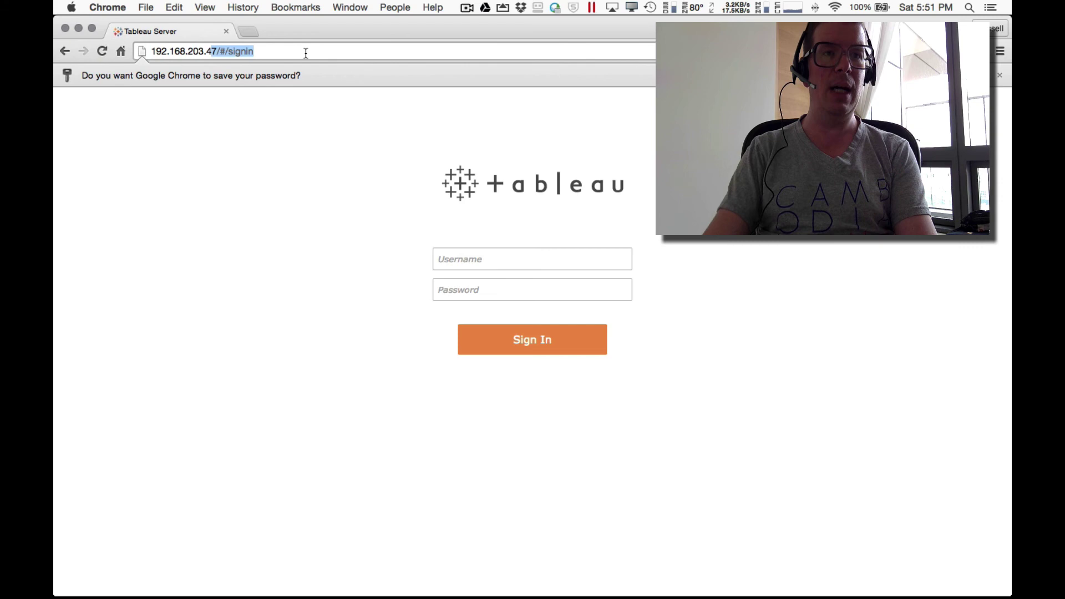
key(BackSpace)
key(BackSpace)
text(6)
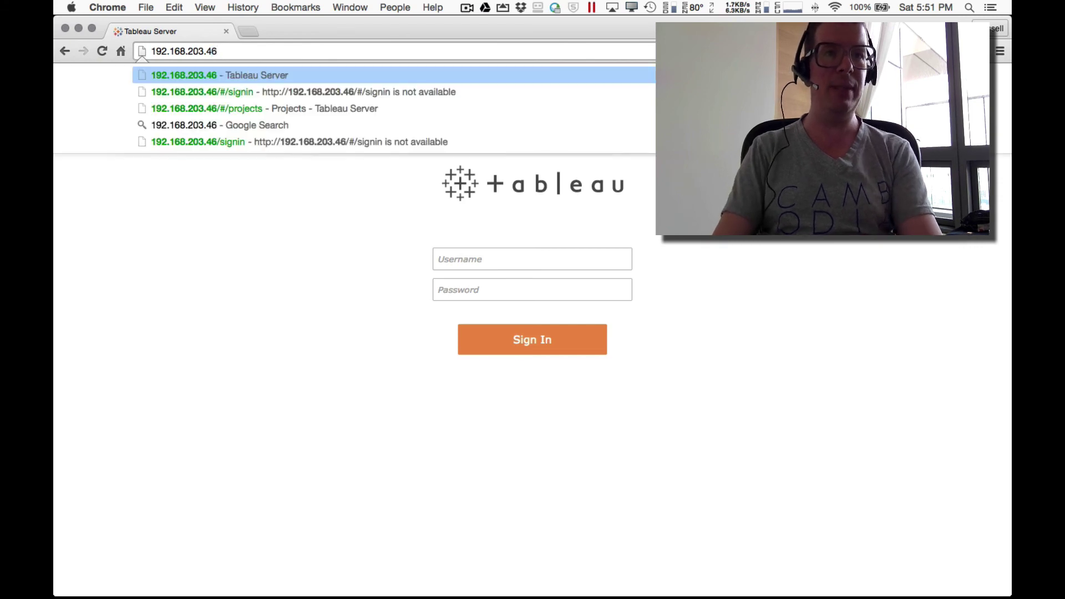
key(Return)
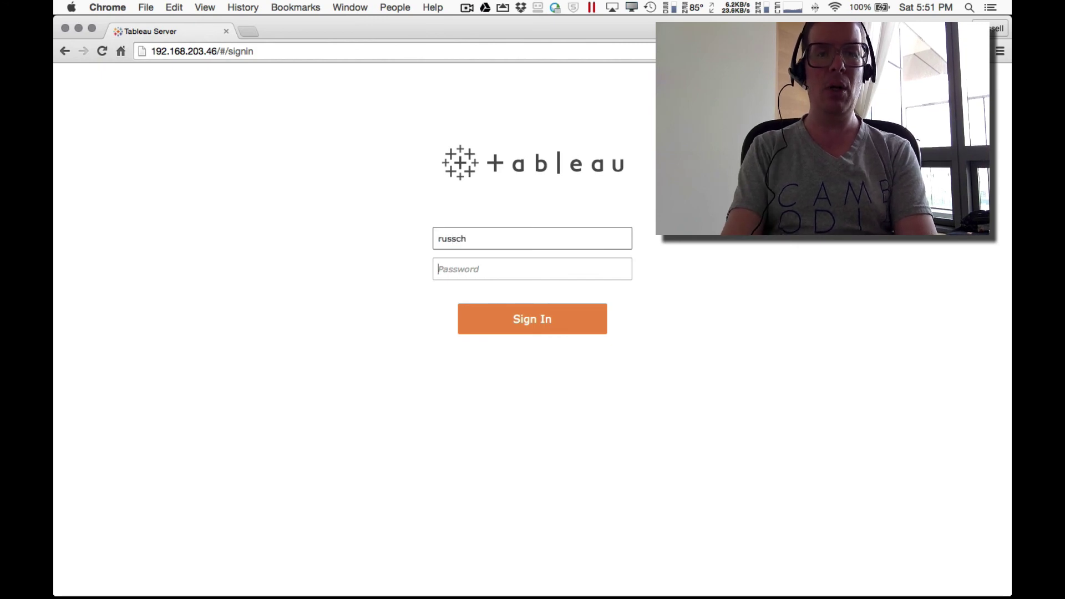
- Sign in with the account password and open the Server Status page
text(••)
key(BackSpace)
key(BackSpace)
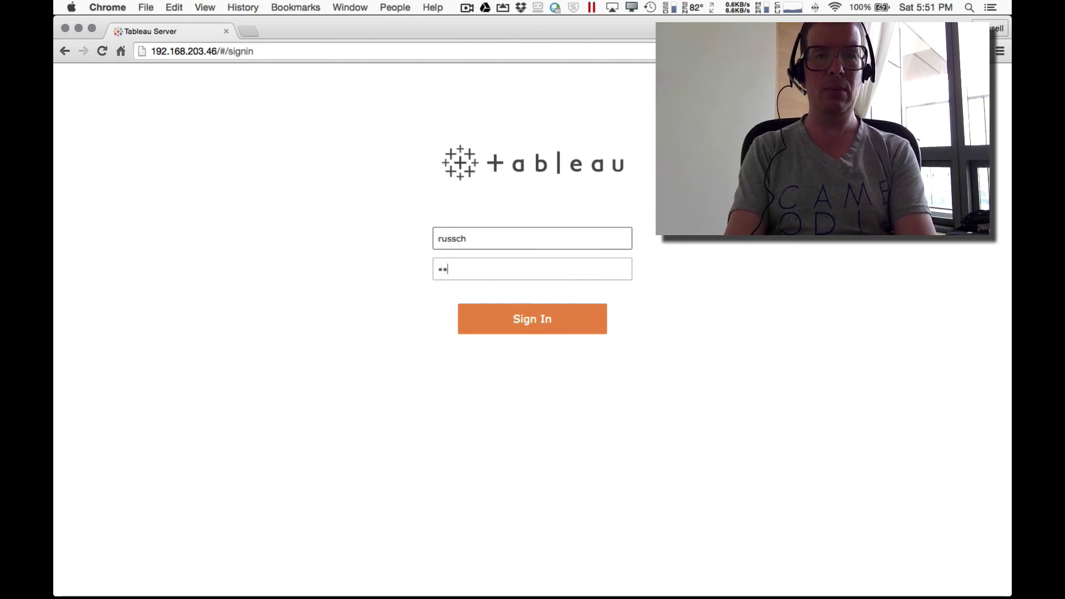
text(••••••••••••)
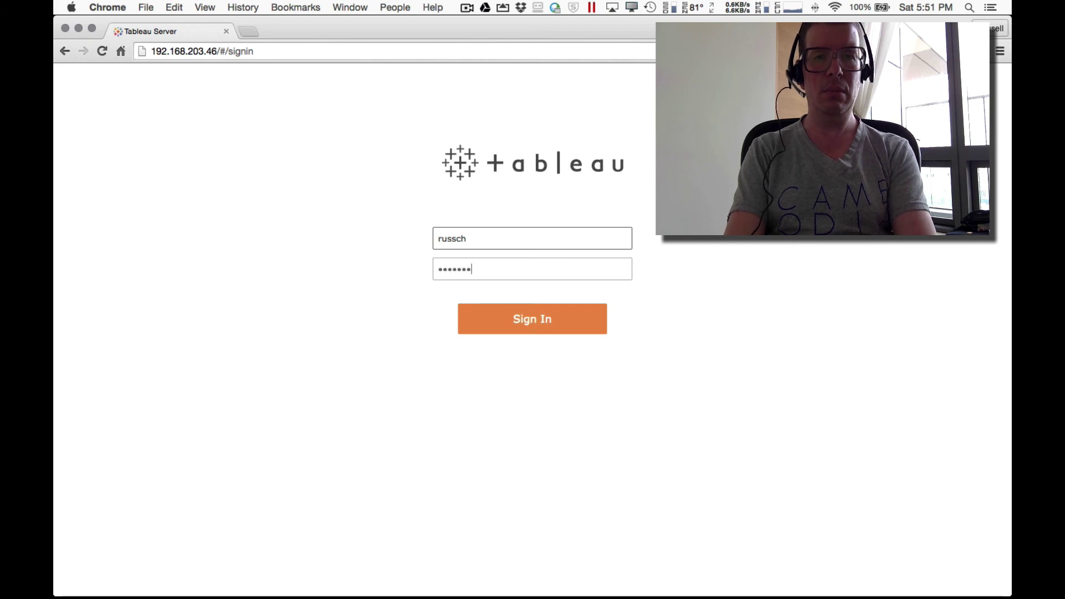
key(Return)
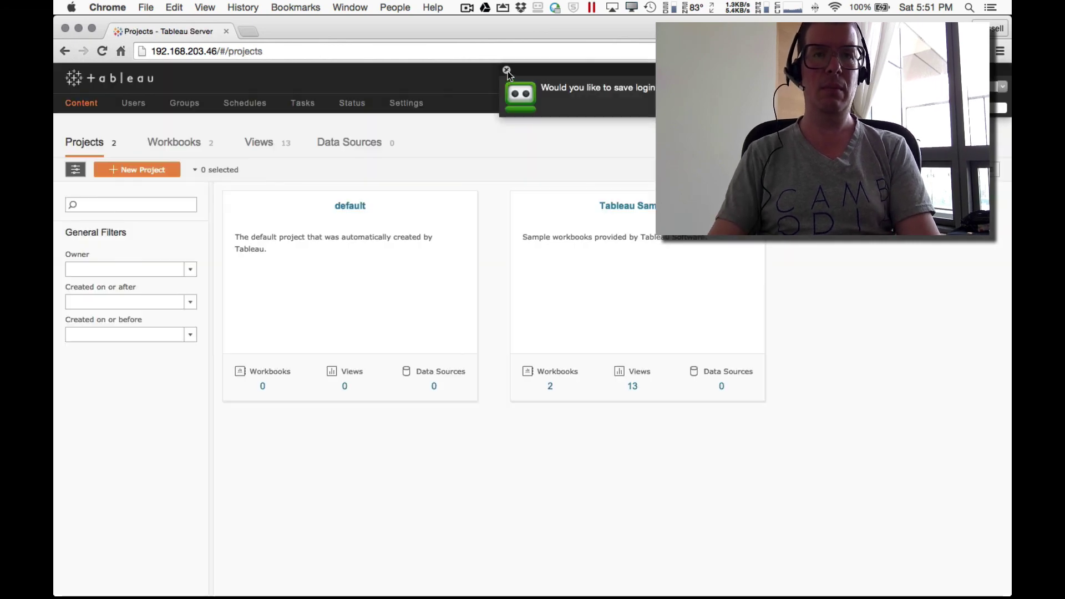
click(353, 104)
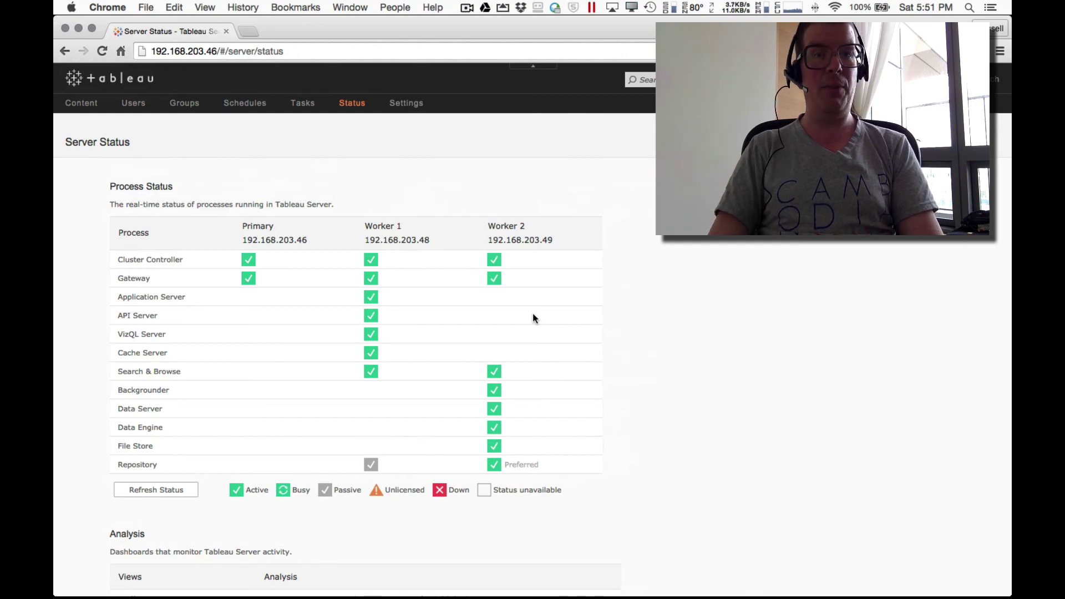
- Switch from Chrome to the desktop space showing the VirtualBox VMs
key(ctrl+Left)
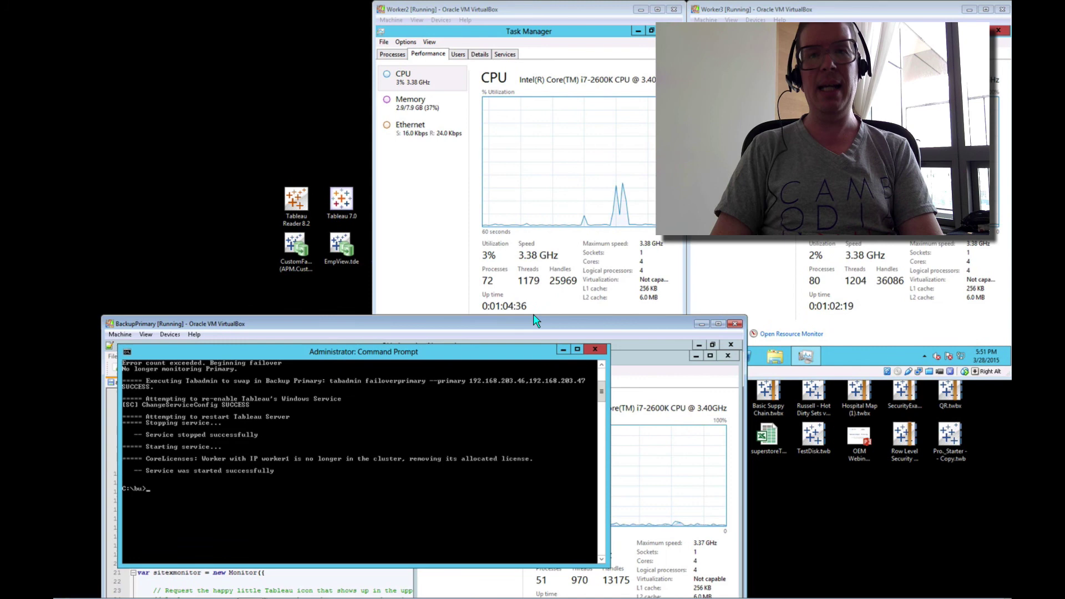